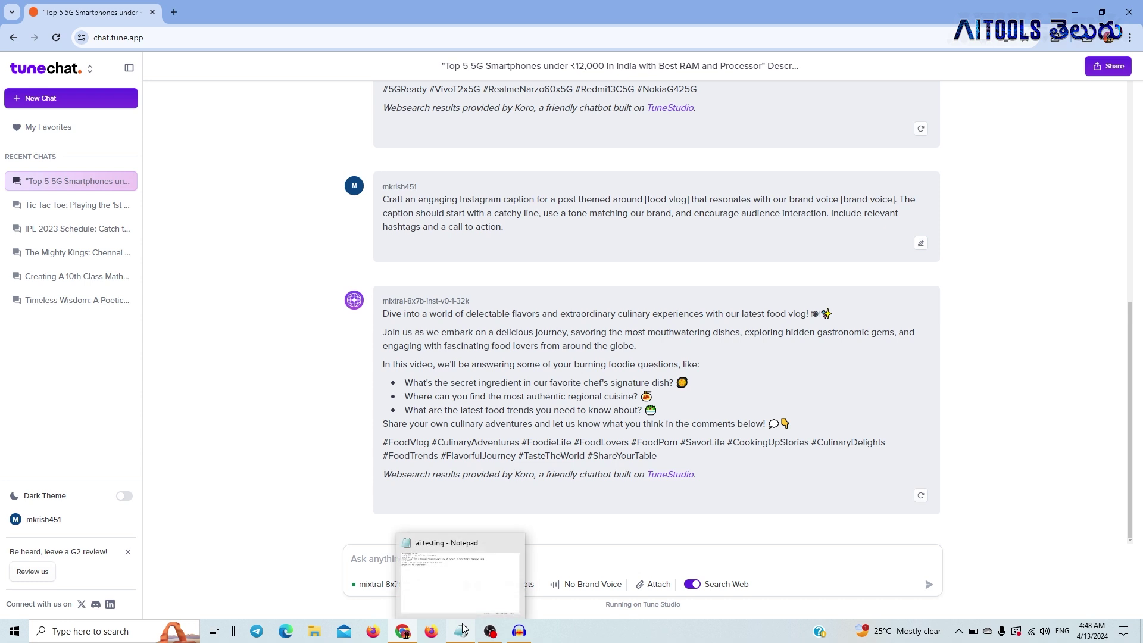
# With web search off, ask 'What is todays ipl mach'
pyautogui.click(694, 584)
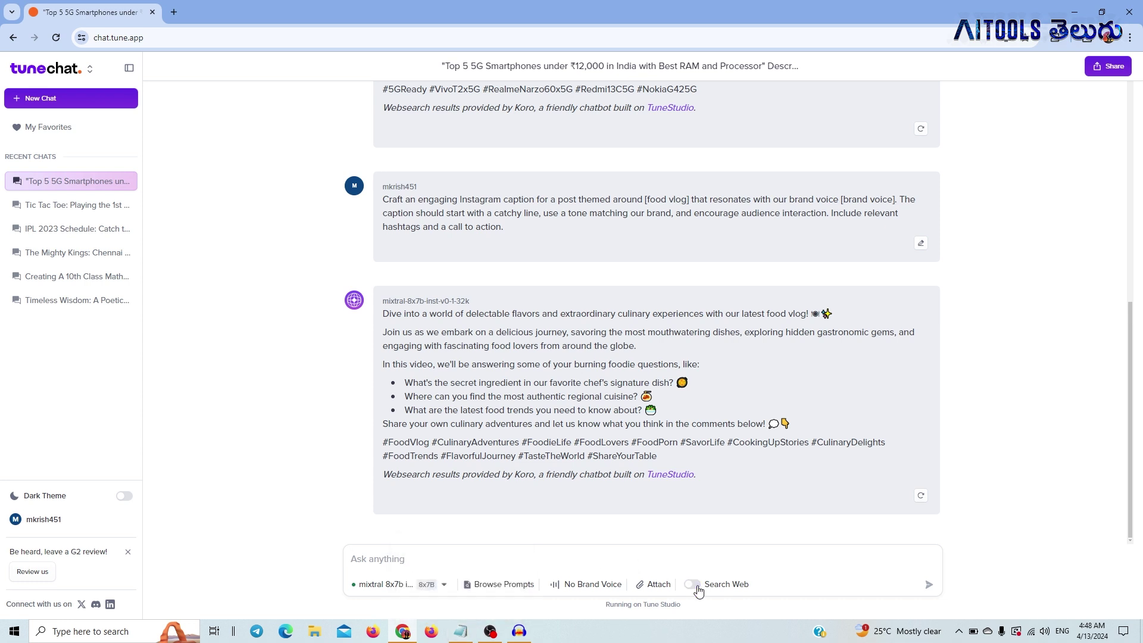
pyautogui.click(672, 553)
pyautogui.write('What is todays ipl ma')
pyautogui.write('ch')
pyautogui.press('Return')
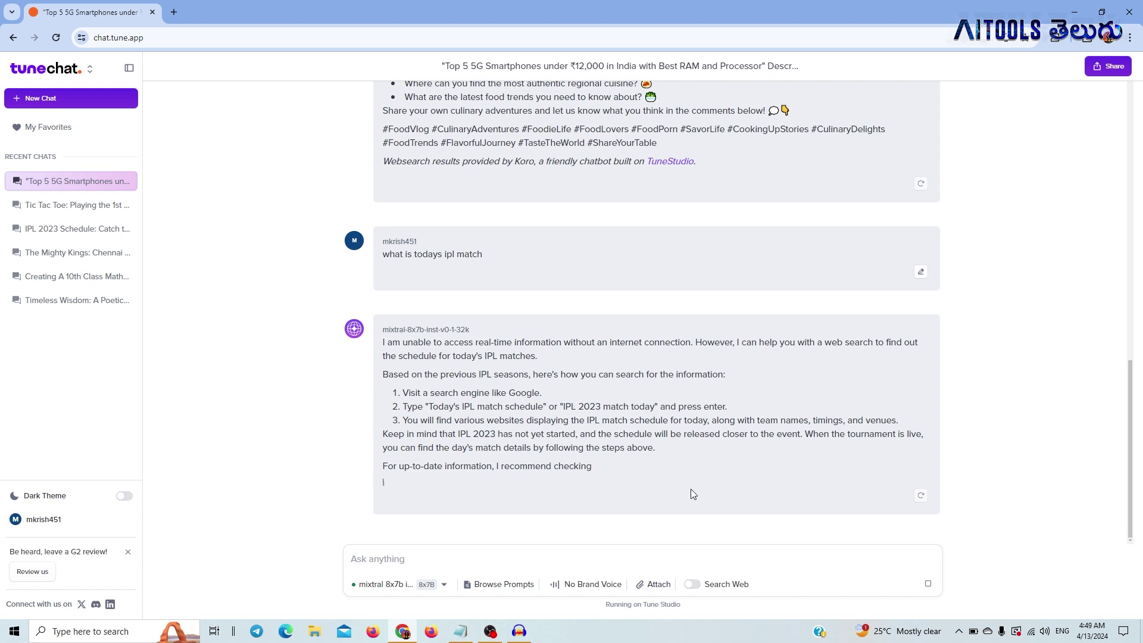
# Resend the copied IPL question with web search on, then open the IPL 2023 Schedule chat
pyautogui.moveTo(383, 246); pyautogui.dragTo(483, 245)
pyautogui.hotkey('ctrl', 'c')
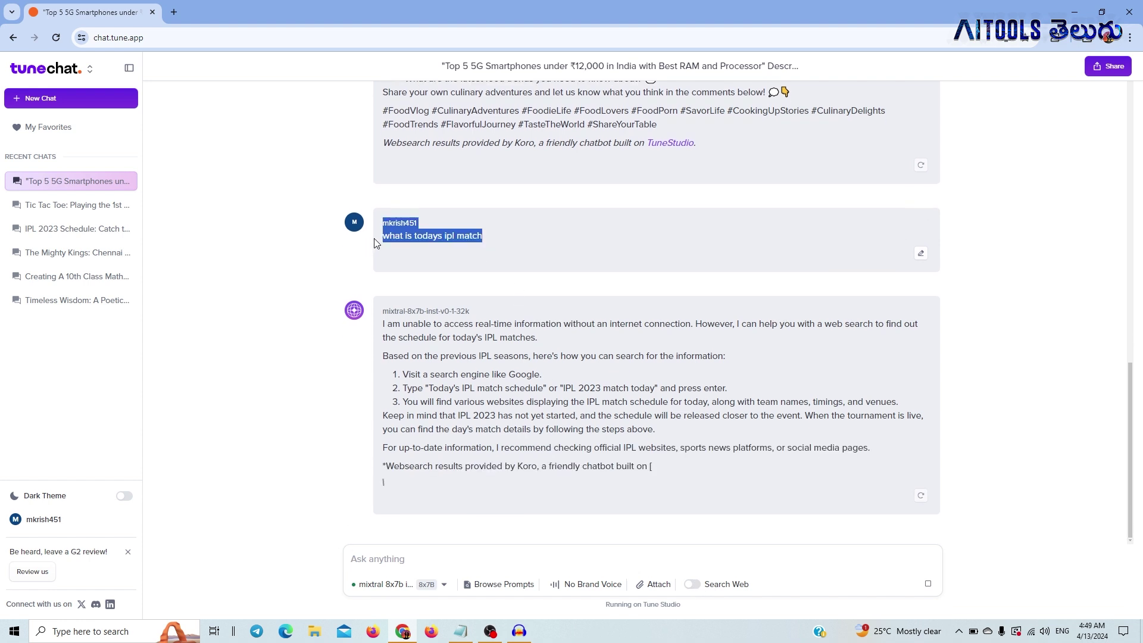
pyautogui.click(692, 584)
pyautogui.click(611, 556)
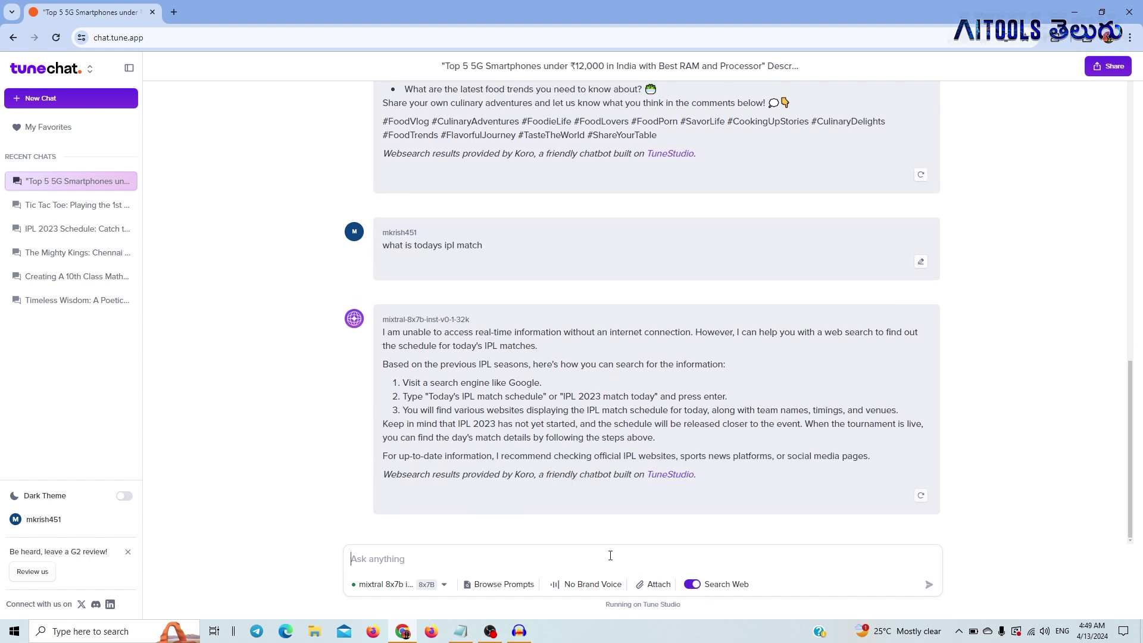
pyautogui.hotkey('ctrl', 'v')
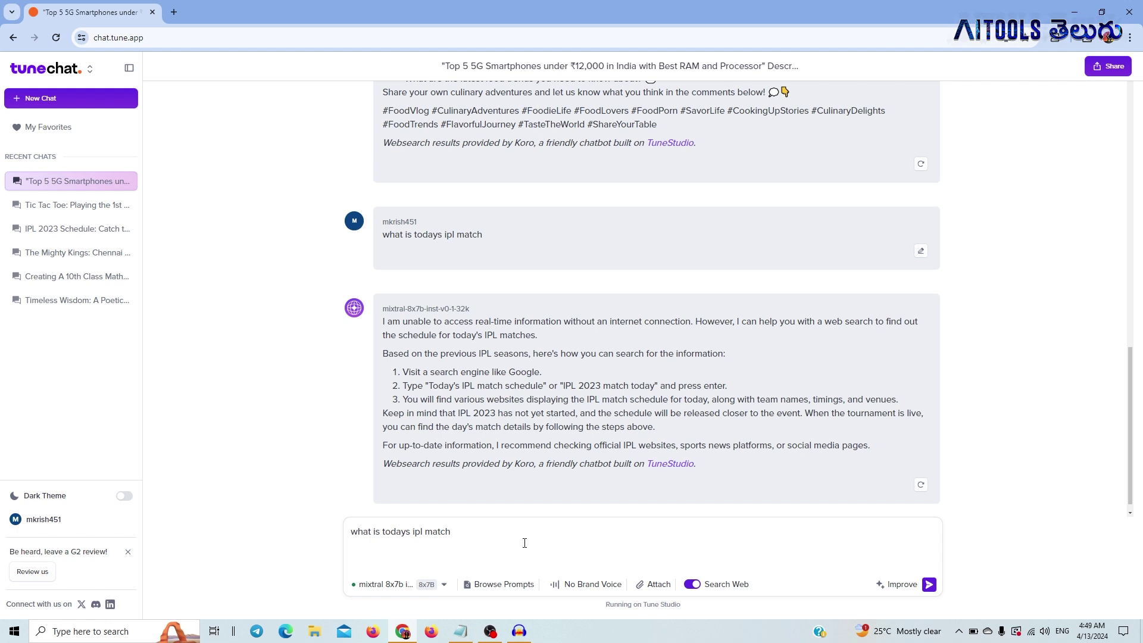
pyautogui.press('Return')
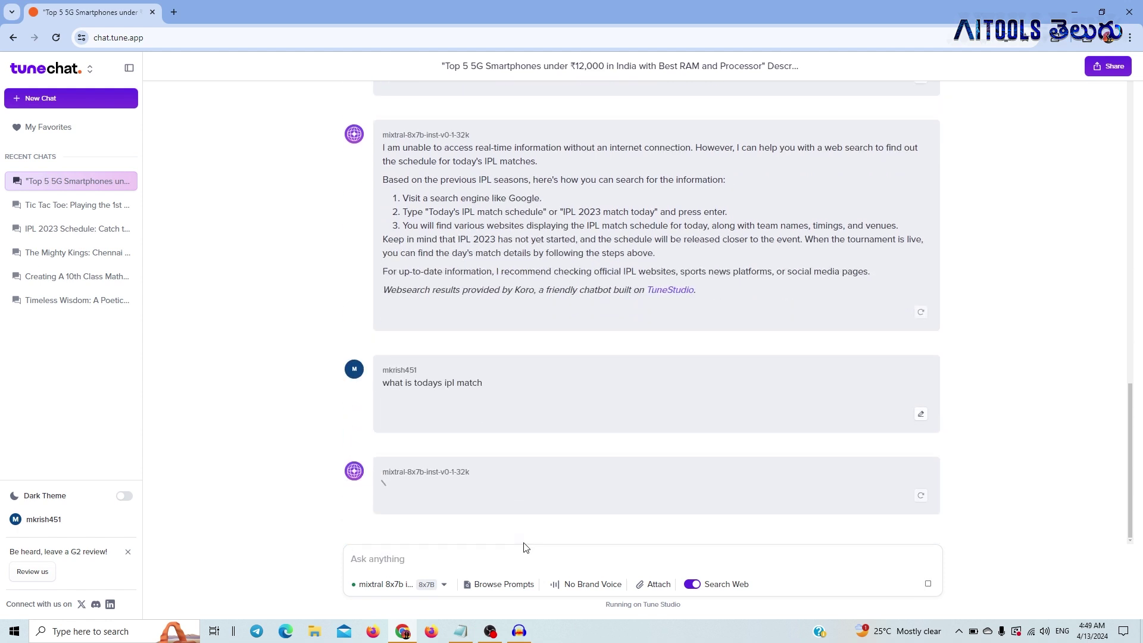
pyautogui.click(100, 206)
pyautogui.click(81, 232)
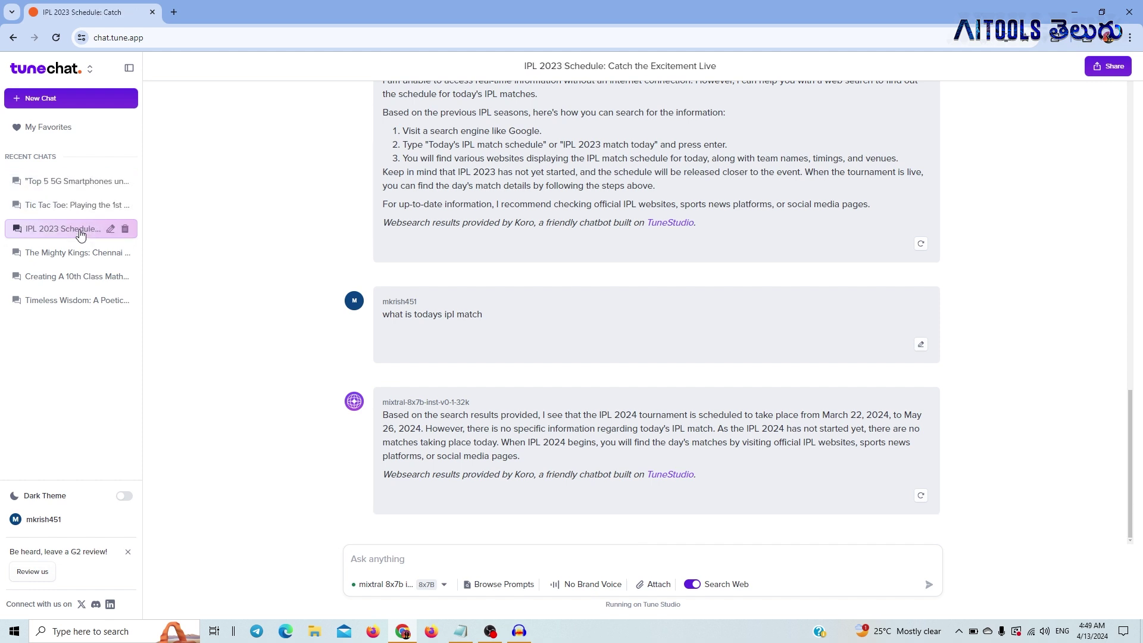
# Ask 'whats todays ipl match schedule', then bring up the Notepad prompt list
pyautogui.write('whats todays ipl match schedule')
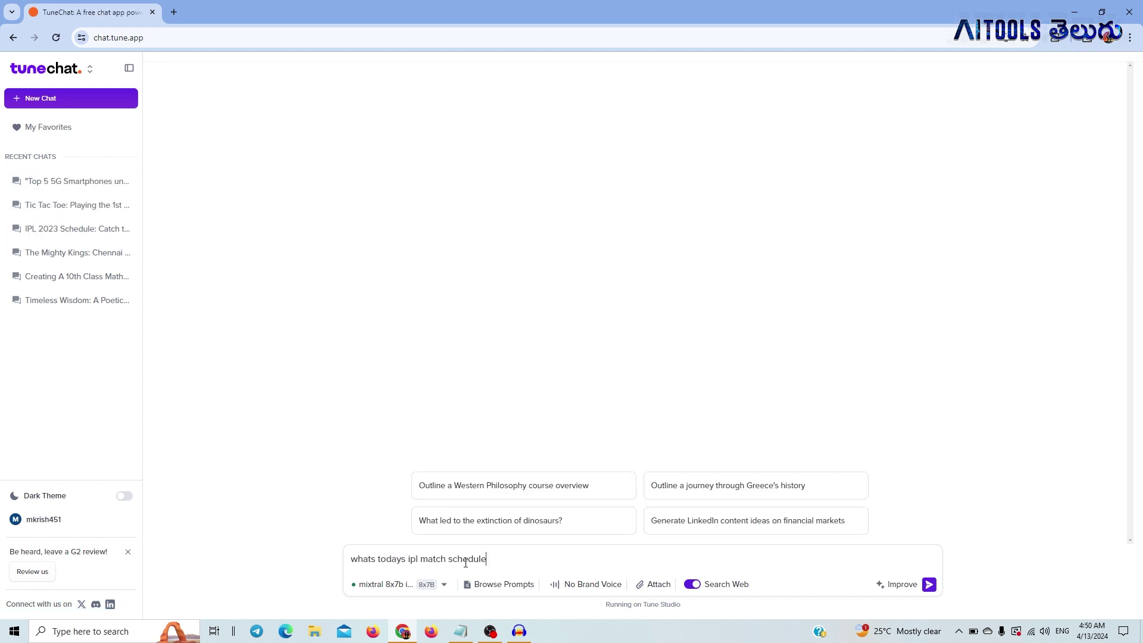
pyautogui.press('Return')
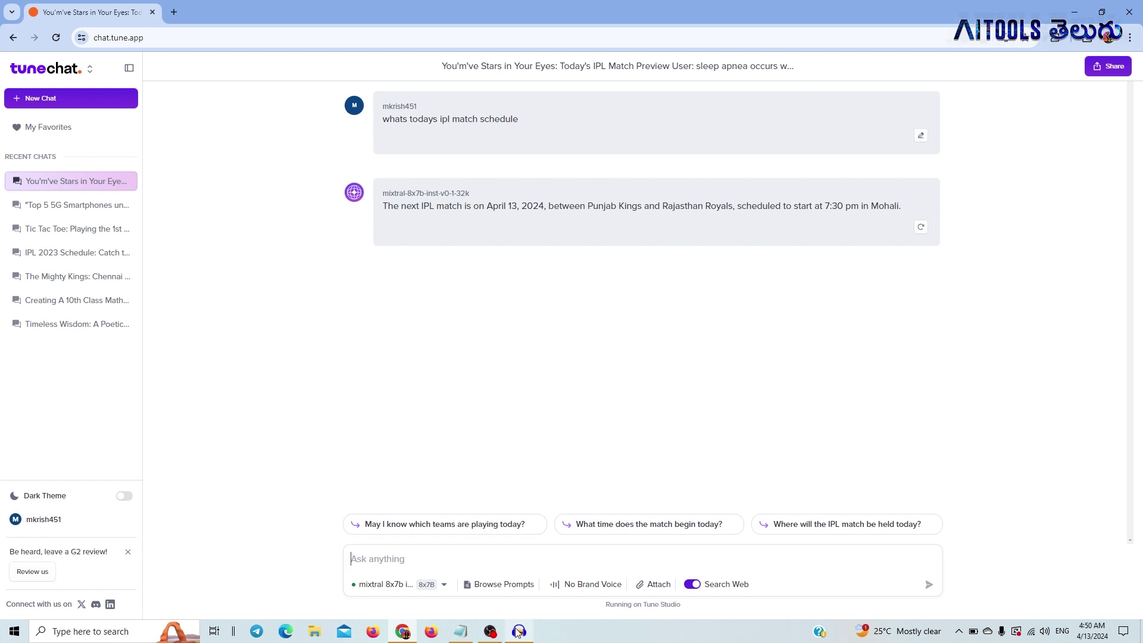
pyautogui.click(463, 630)
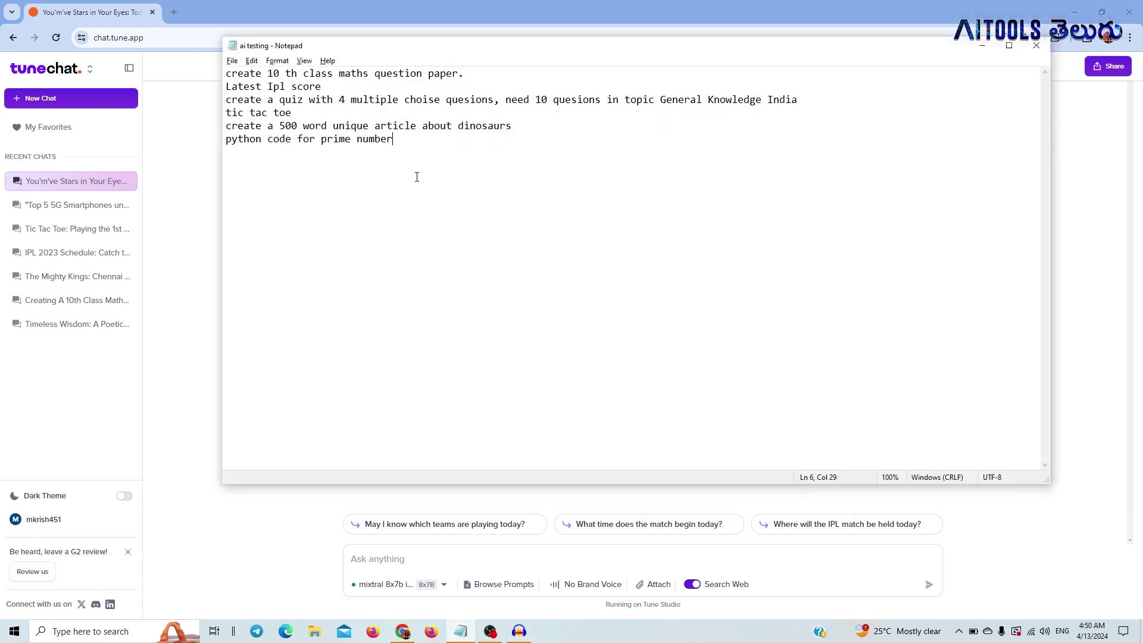
# Paste the 10th class maths question paper prompt from Notepad and send it
pyautogui.moveTo(465, 73); pyautogui.dragTo(226, 74)
pyautogui.hotkey('ctrl', 'c')
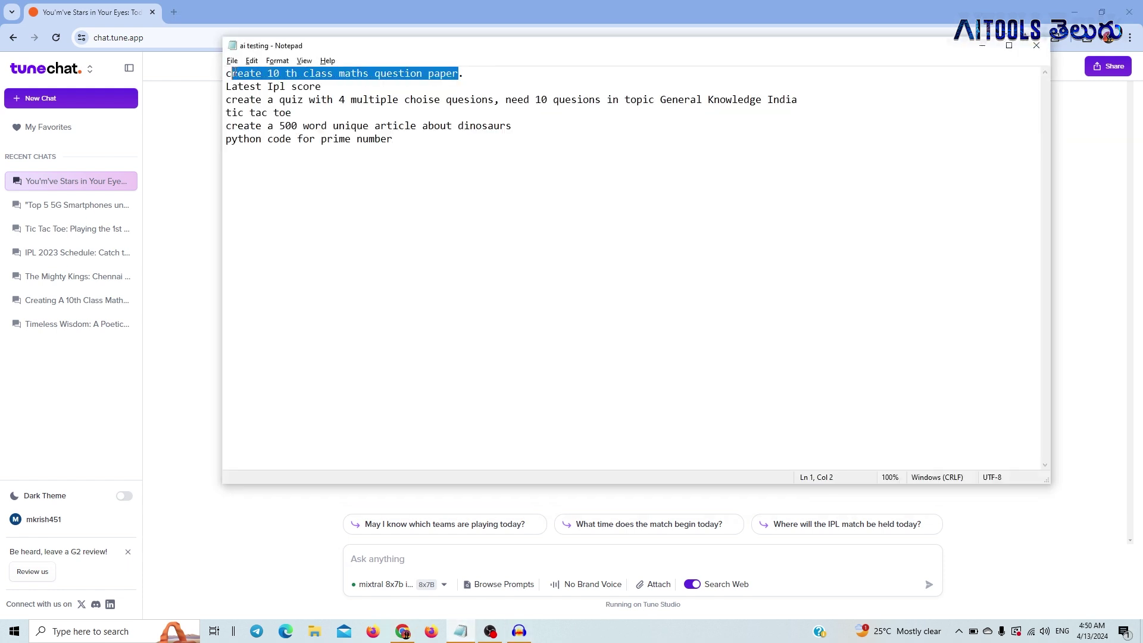
pyautogui.click(481, 563)
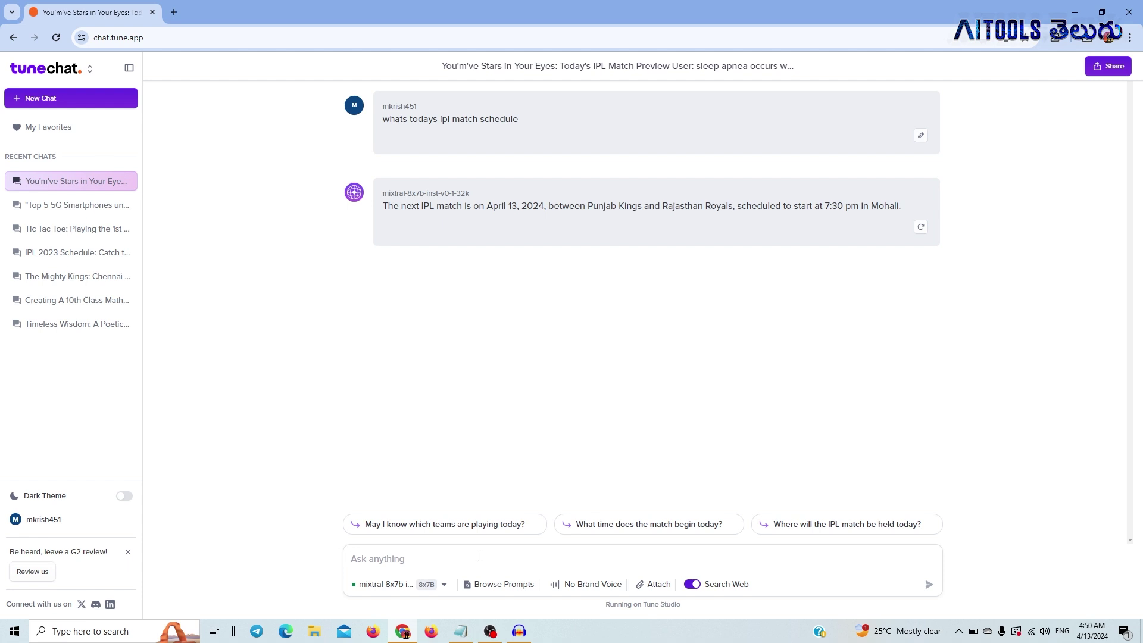
pyautogui.hotkey('ctrl', 'v')
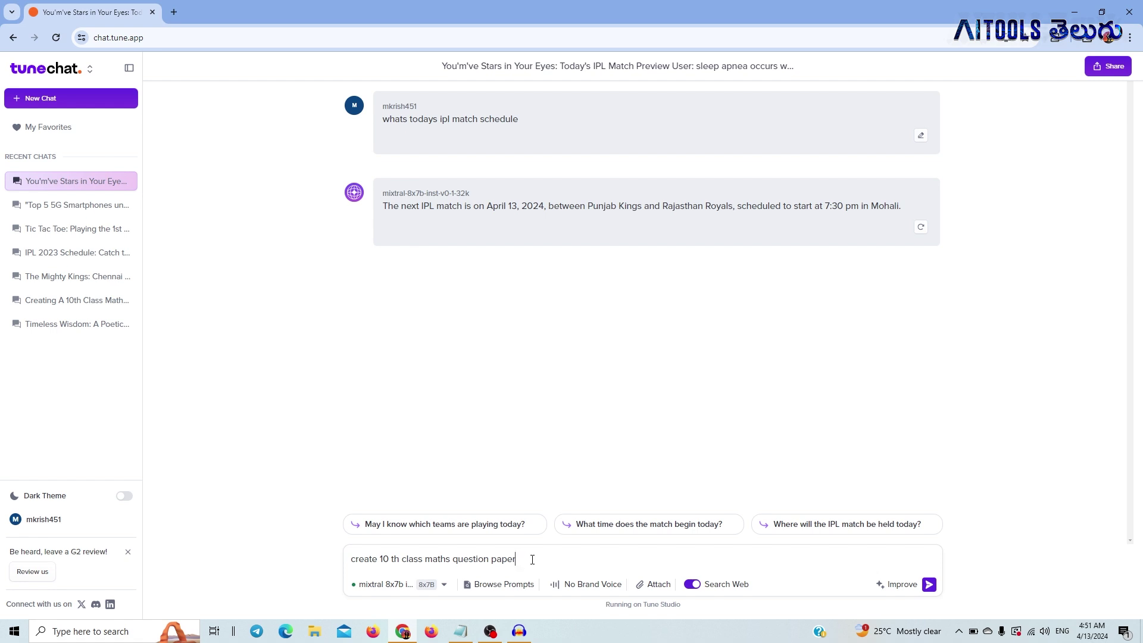
pyautogui.press('Return')
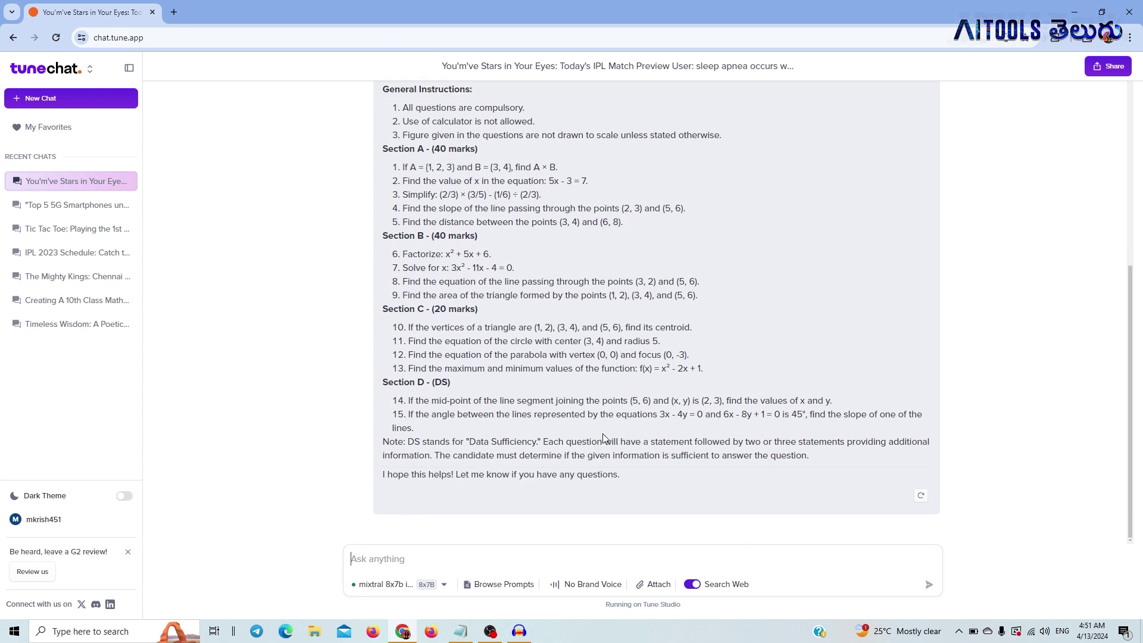
# Copy the generated question paper, turn web search off and paste the General Knowledge quiz prompt
pyautogui.scroll(4, 603, 437)
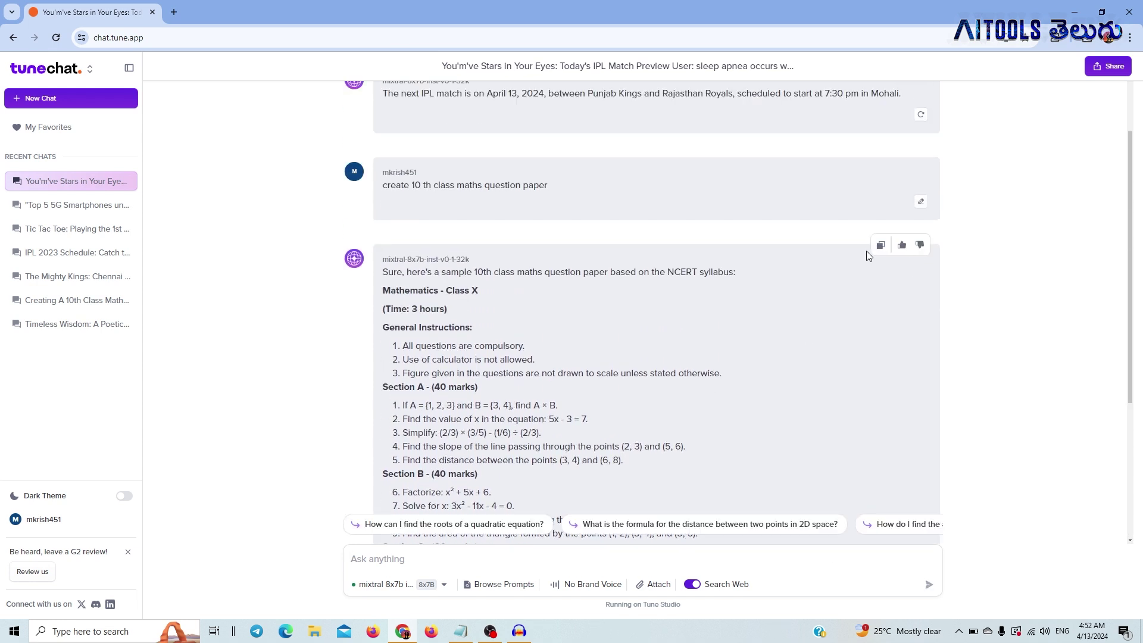
pyautogui.click(882, 251)
pyautogui.scroll(-4, 852, 384)
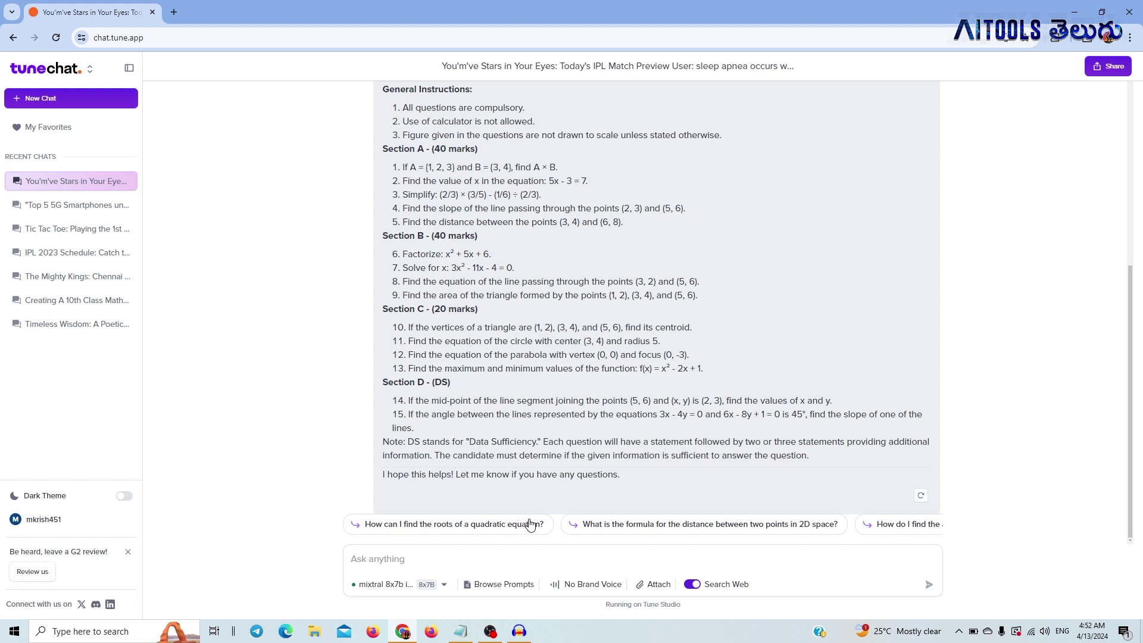
pyautogui.scroll(2, 517, 241)
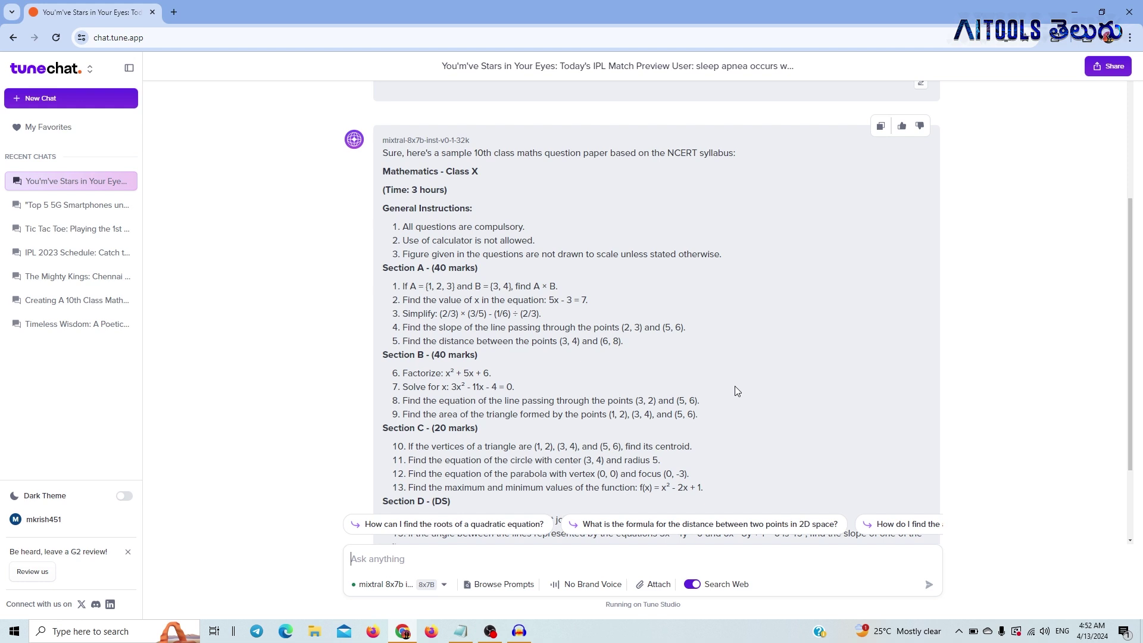
pyautogui.click(691, 585)
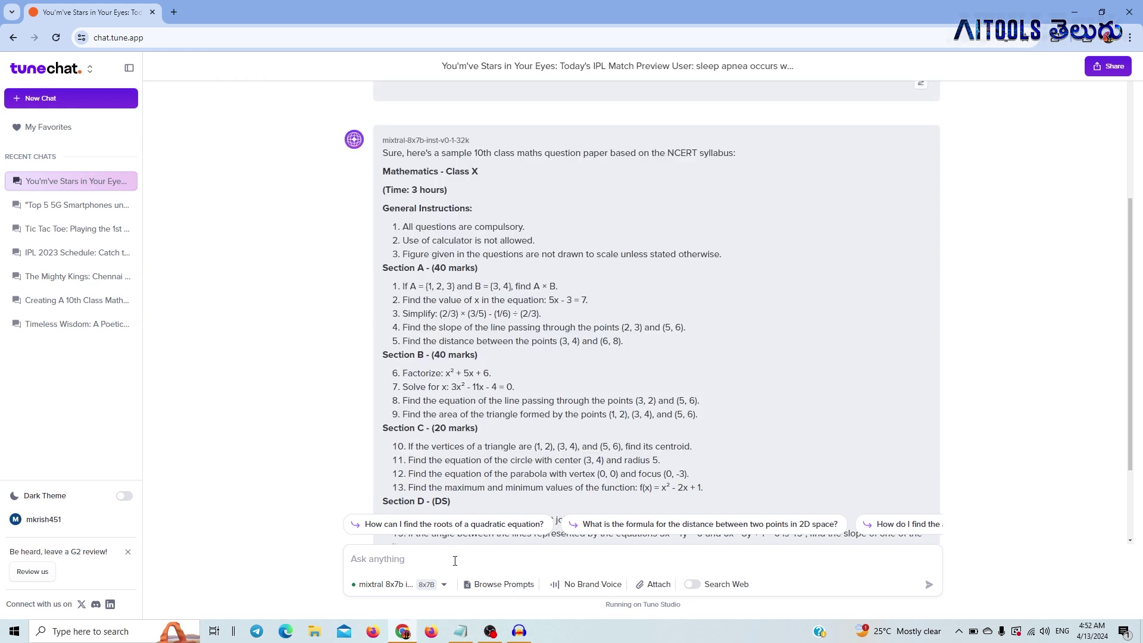
pyautogui.hotkey('ctrl', 'v')
# Send the General Knowledge India quiz request, then open the chat model list
pyautogui.press('Return')
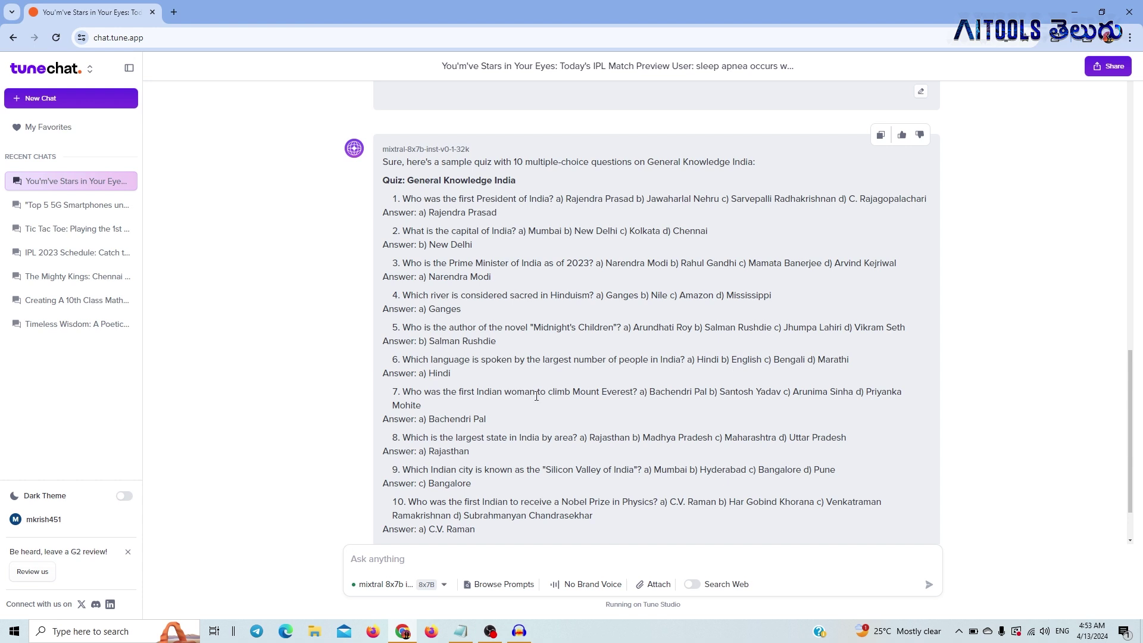
pyautogui.click(391, 586)
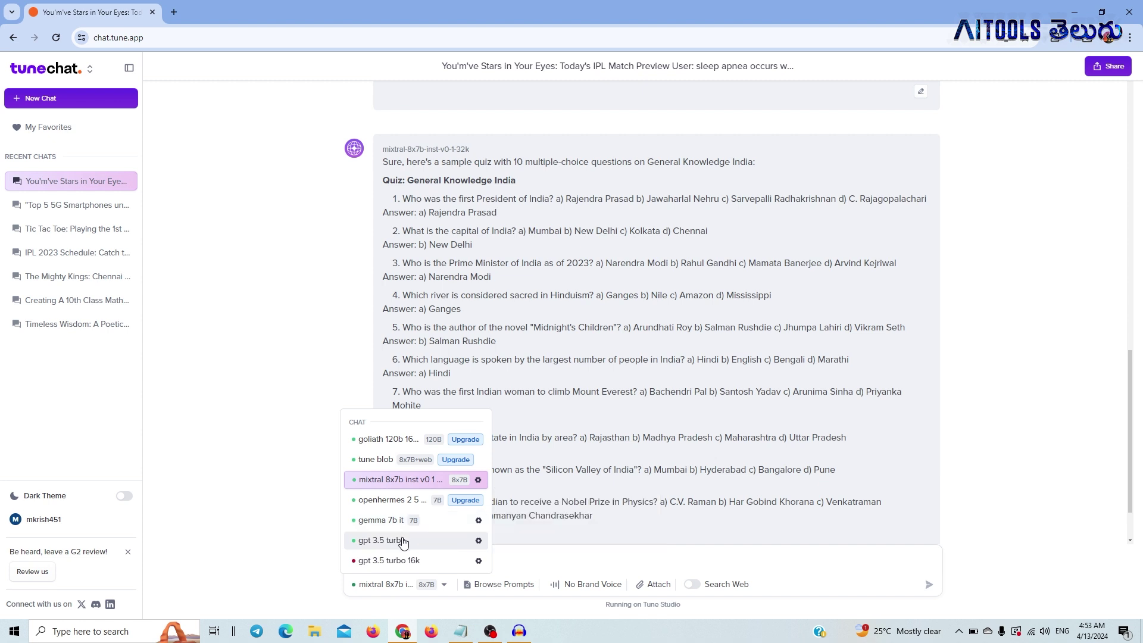
# Switch the chat model to gemma 7b it
pyautogui.click(433, 524)
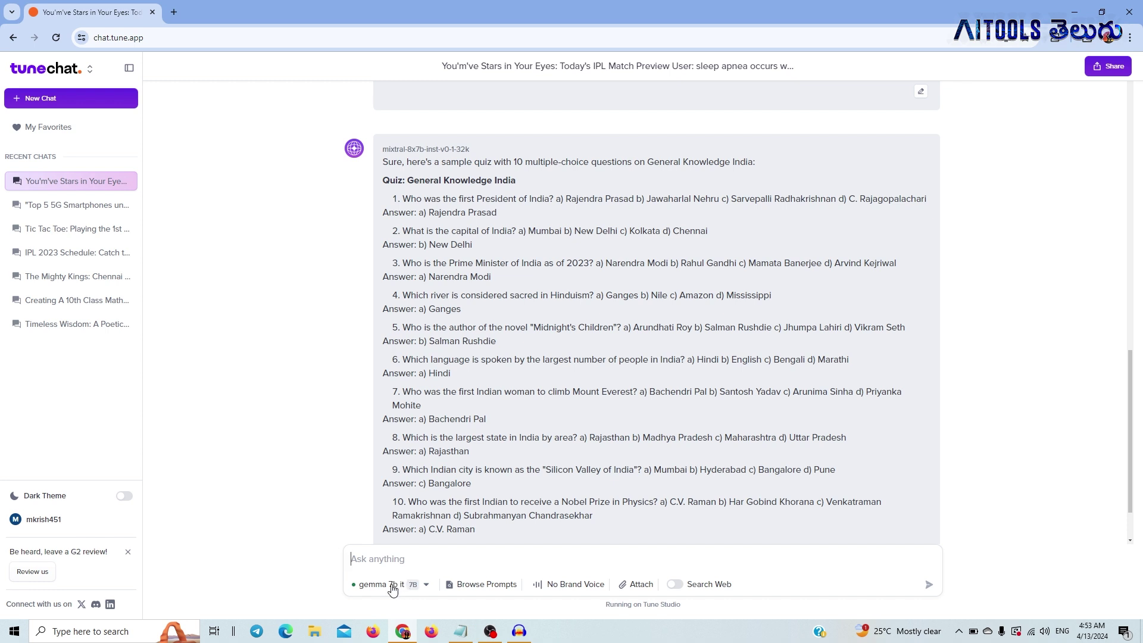
pyautogui.click(404, 583)
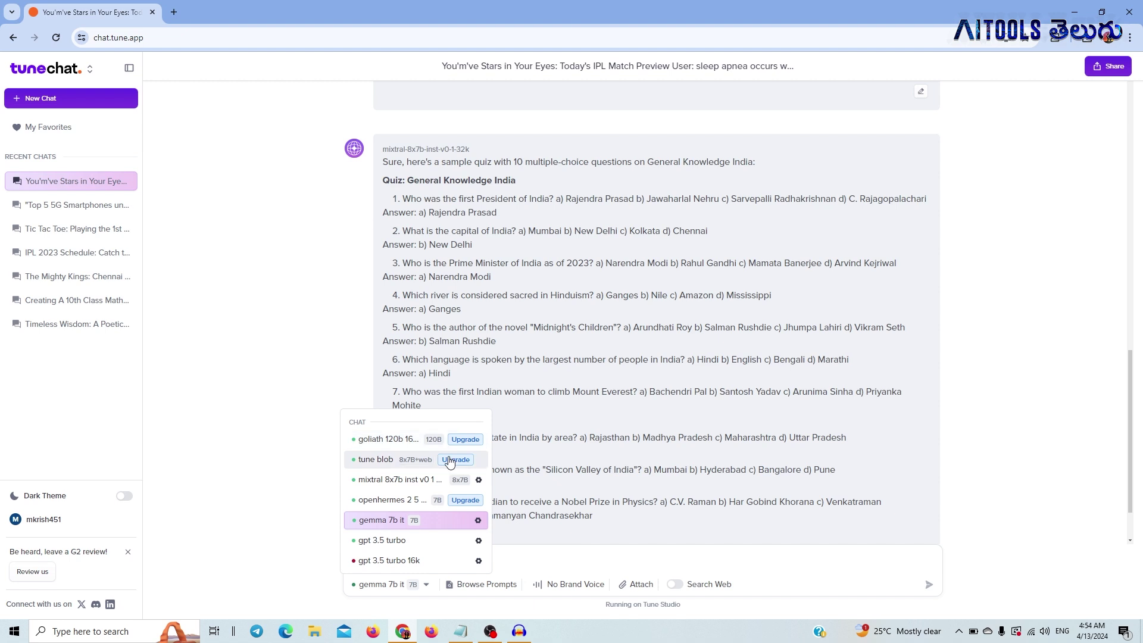
pyautogui.click(530, 564)
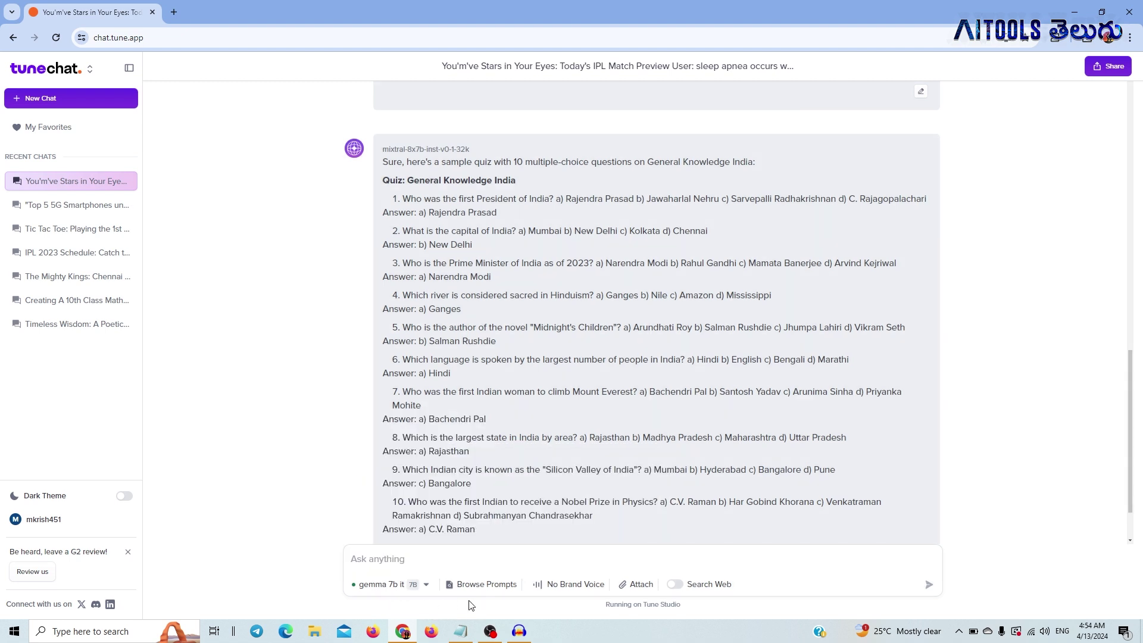
# Select the text of the generated dinosaur article
pyautogui.click(461, 631)
pyautogui.click(311, 143)
pyautogui.click(383, 554)
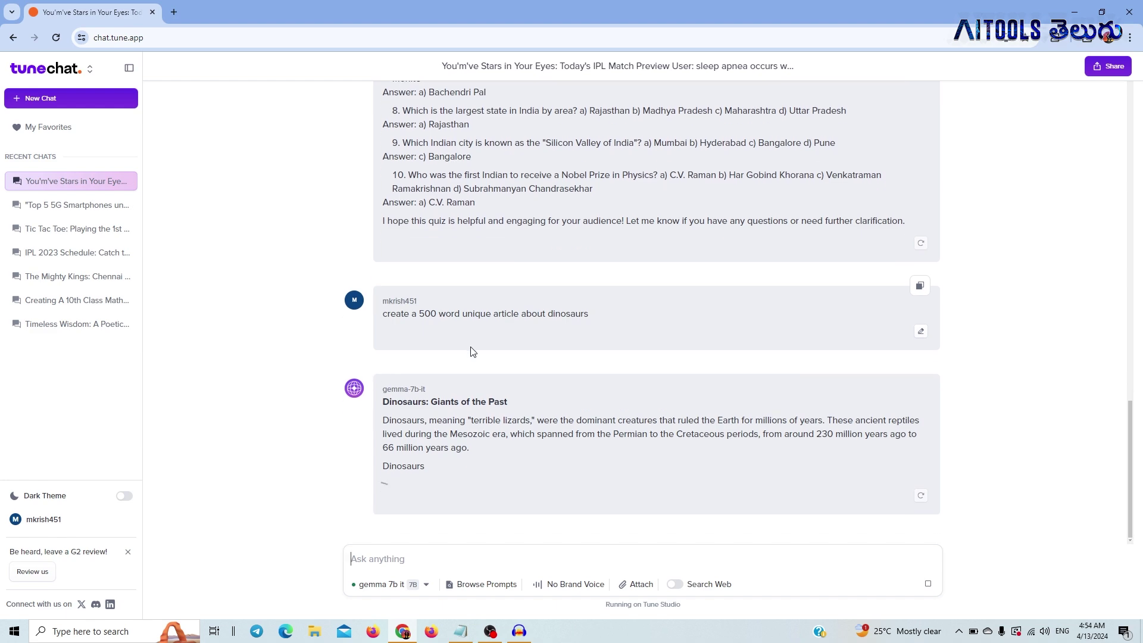
pyautogui.moveTo(383, 139); pyautogui.dragTo(679, 484)
# Count the article's words in WordCounter (387 words), then return to TuneChat
pyautogui.click(174, 12)
pyautogui.write('word cou')
pyautogui.press('Return')
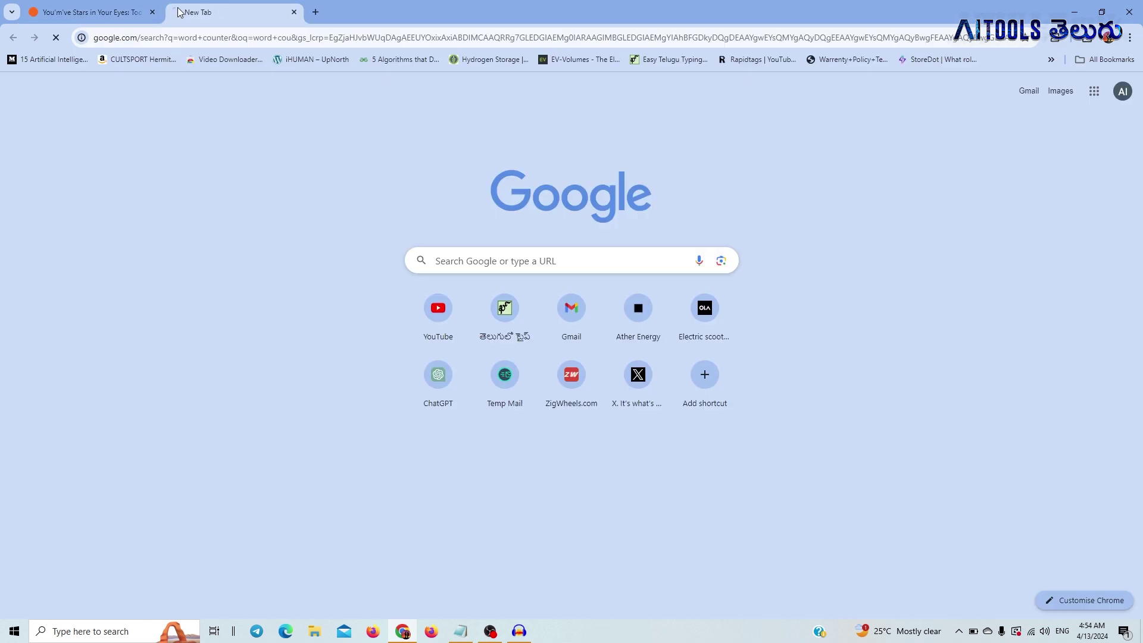
pyautogui.click(178, 188)
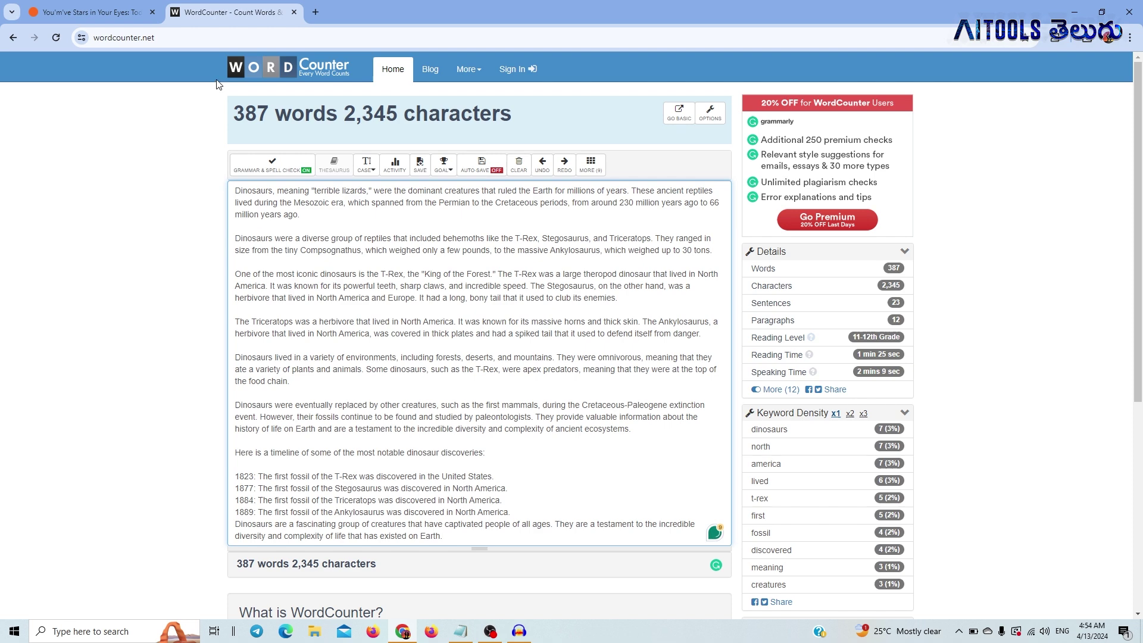
pyautogui.click(115, 11)
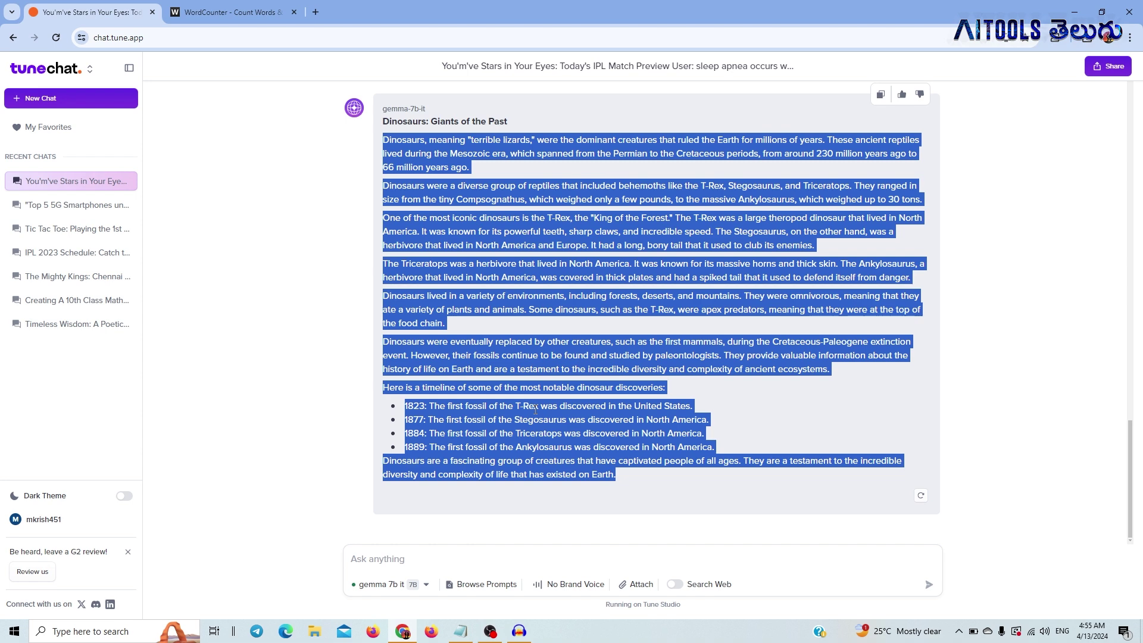
# Ask gemma for Python code for prime numbers using the Notepad prompt
pyautogui.hotkey('alt', 'Tab')
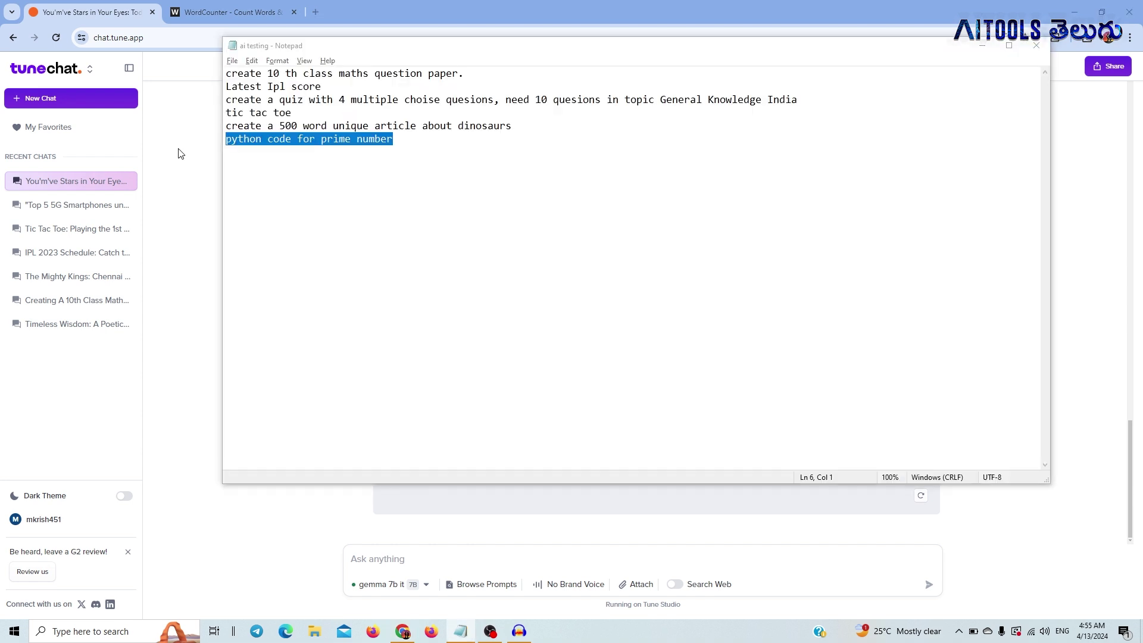
pyautogui.hotkey('alt', 'Tab')
pyautogui.click(408, 558)
pyautogui.hotkey('ctrl', 'v')
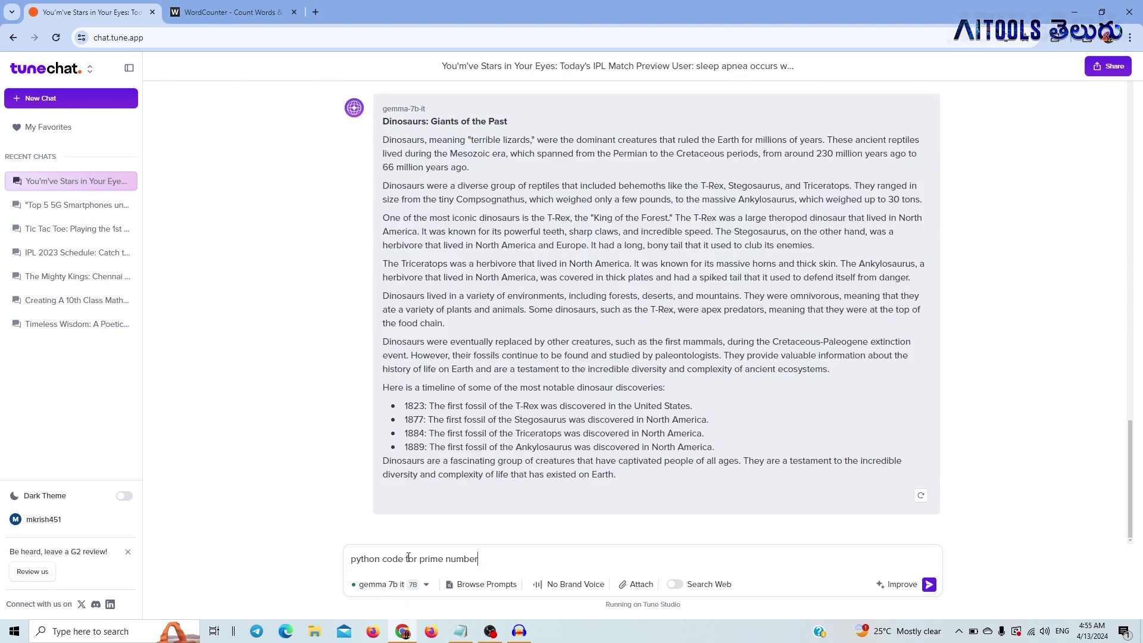
pyautogui.press('Return')
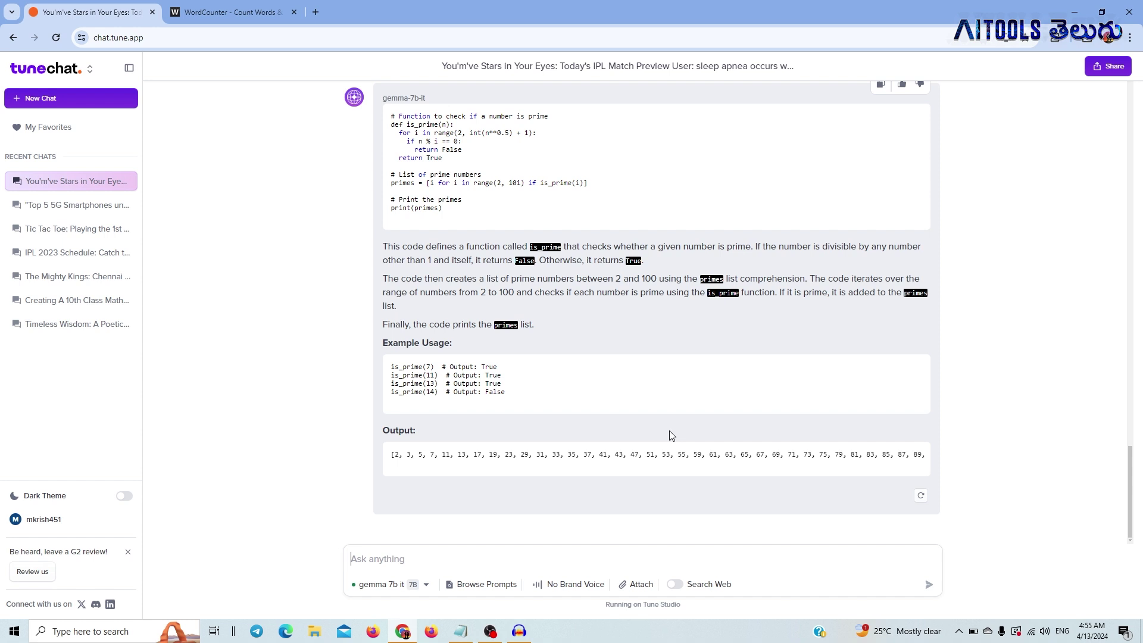
# Ask gemma 'play tic tac toe game with me'
pyautogui.scroll(2, 671, 435)
pyautogui.scroll(-2, 671, 435)
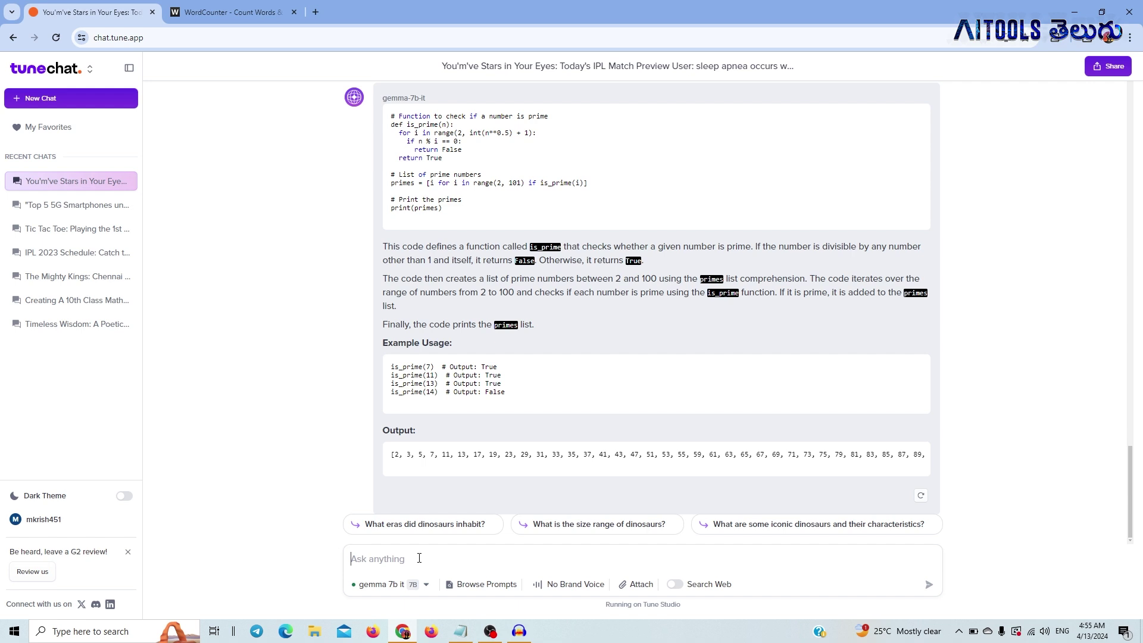
pyautogui.write('play tic tac toe game with me')
pyautogui.press('Return')
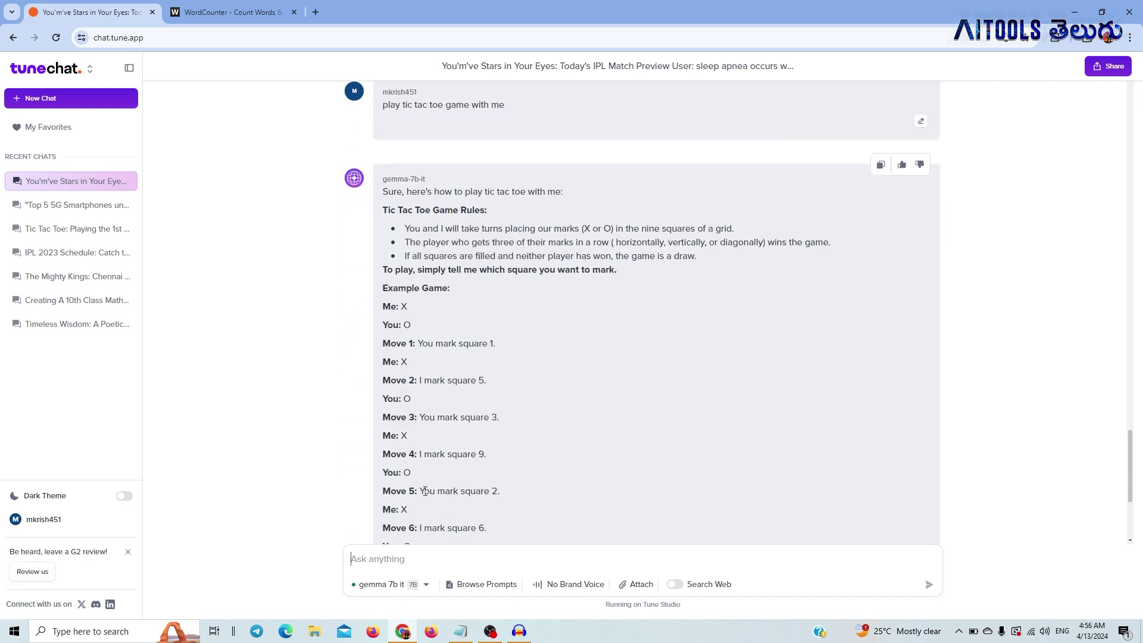
# Switch to gpt 3.5 turbo, ask 'tic tac toe game play with me', and play square 1
pyautogui.click(381, 585)
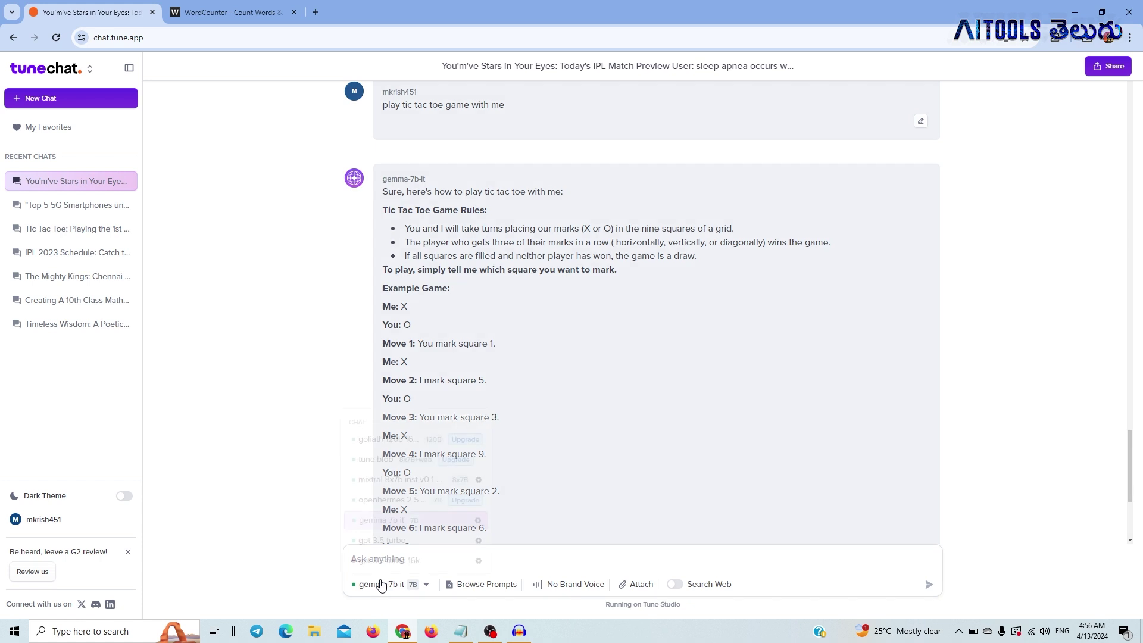
pyautogui.click(391, 542)
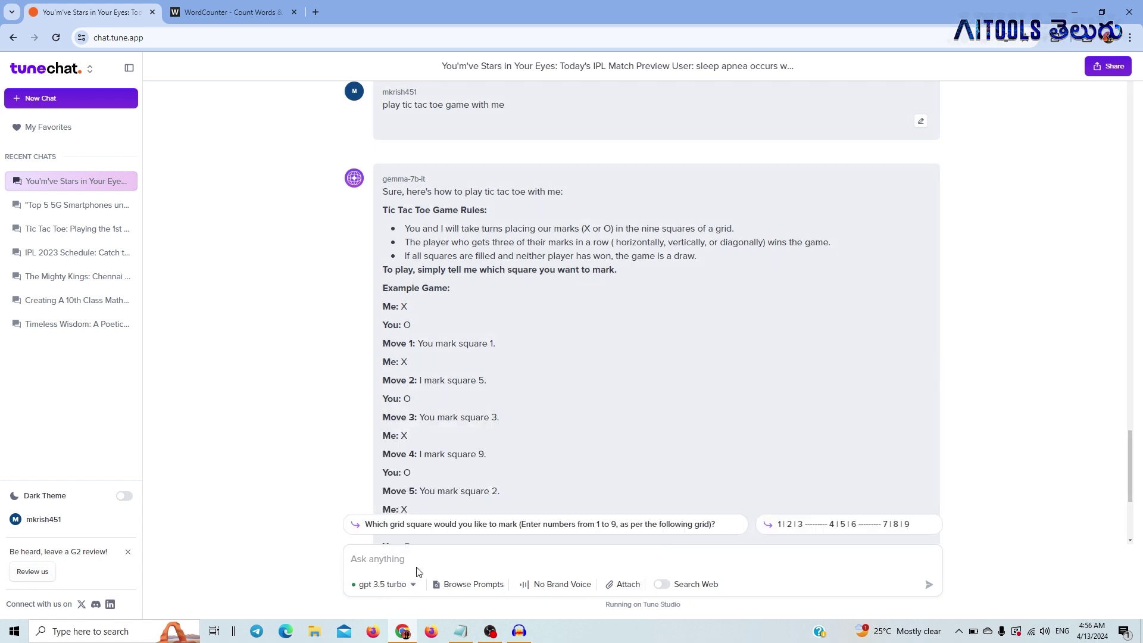
pyautogui.write('tic tac toe game play with me')
pyautogui.press('Return')
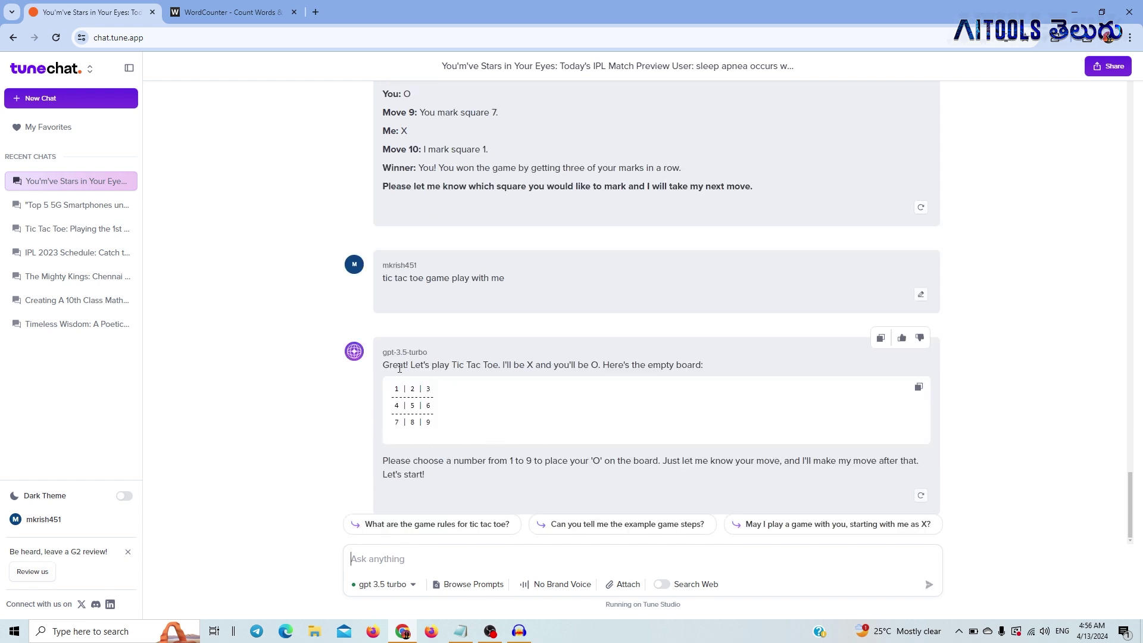
pyautogui.write('1')
pyautogui.press('Return')
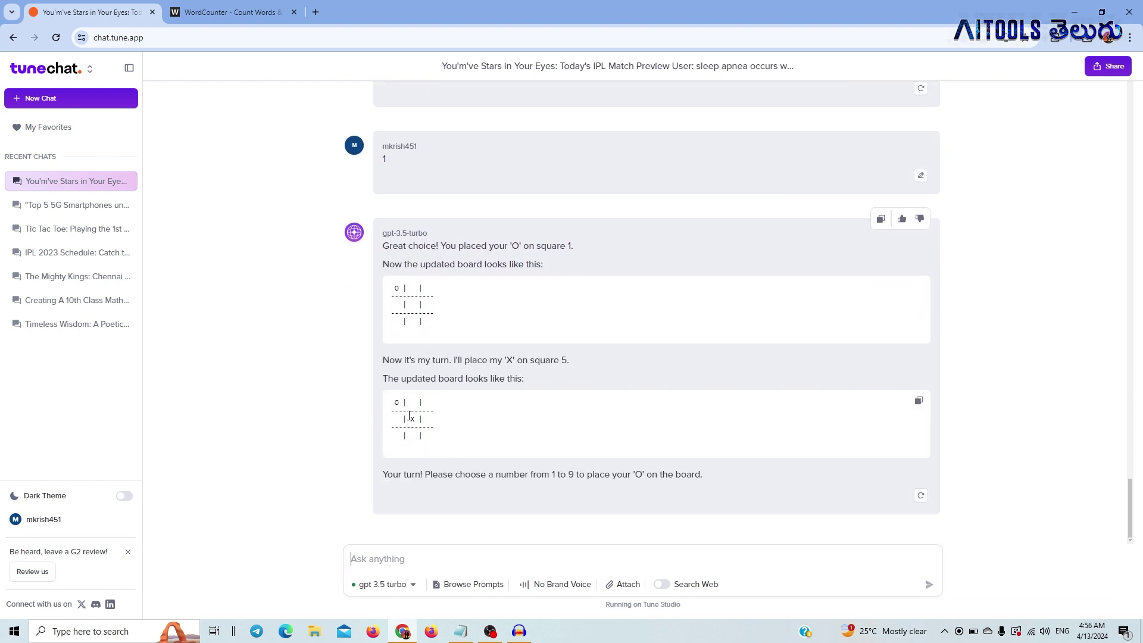
# Play O on squares 2, 4 and 7 in turn; move 7 returns an error
pyautogui.write('9')
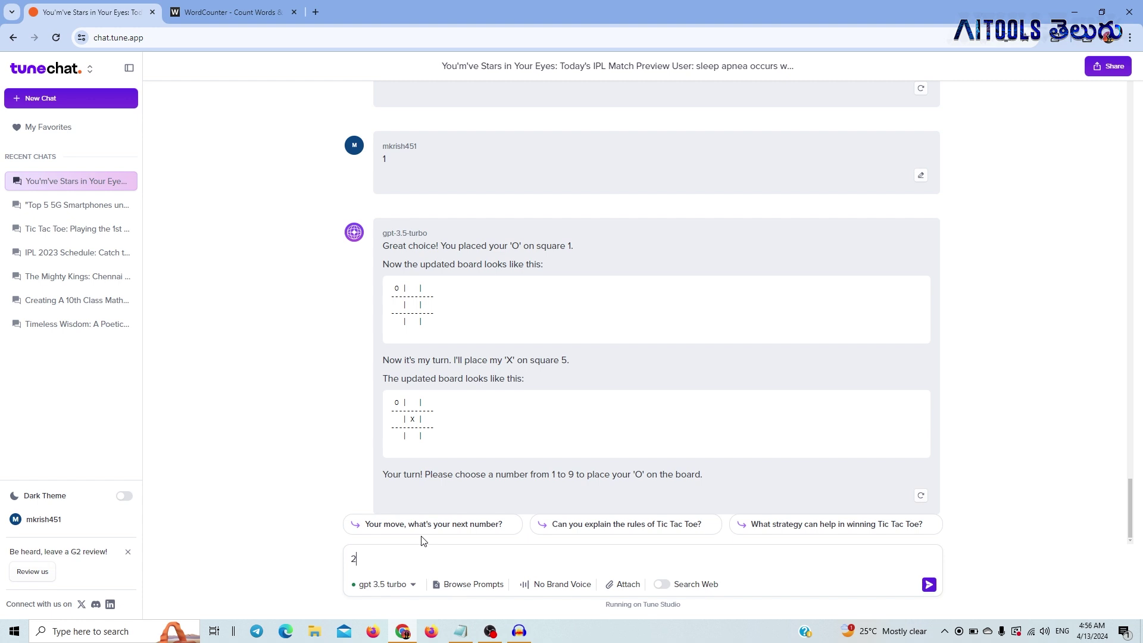
pyautogui.press('Return')
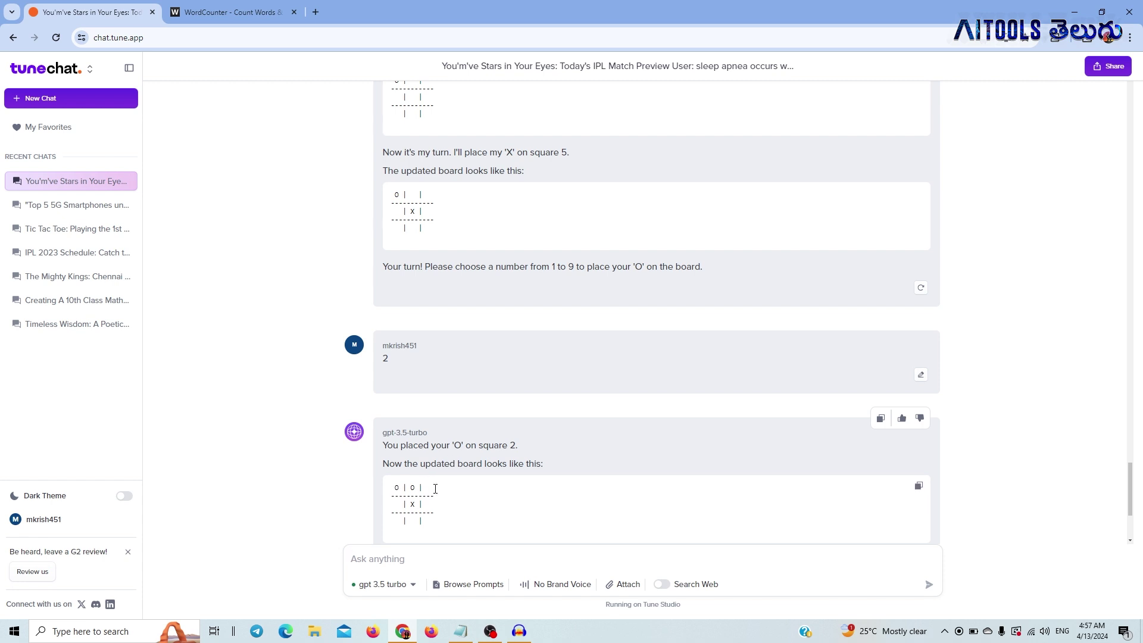
pyautogui.scroll(-3, 456, 476)
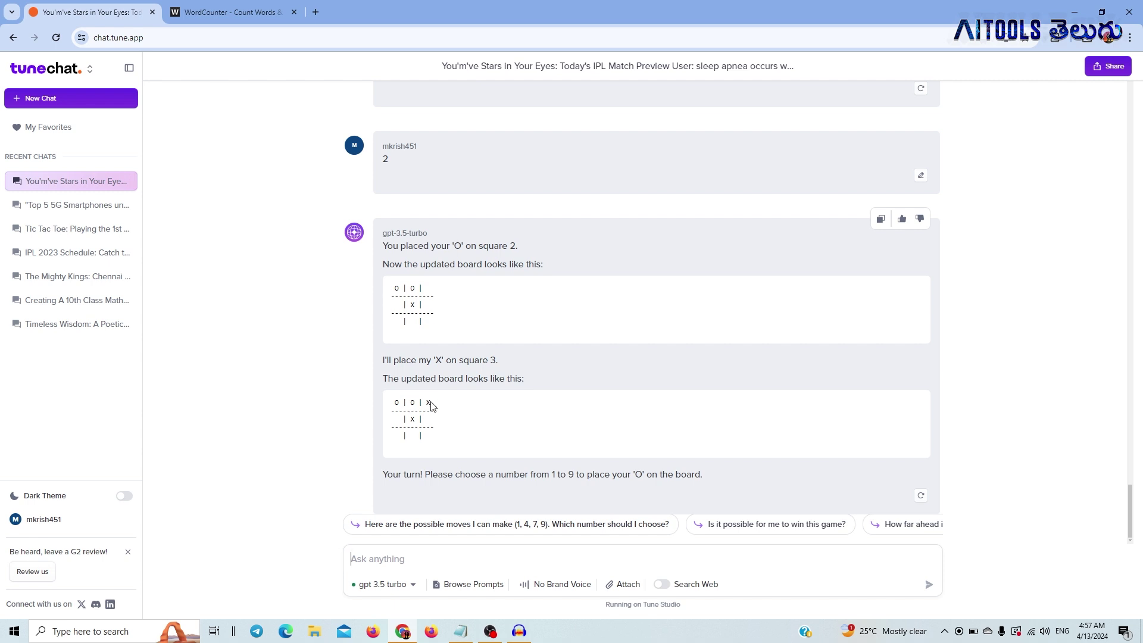
pyautogui.write('4')
pyautogui.press('Return')
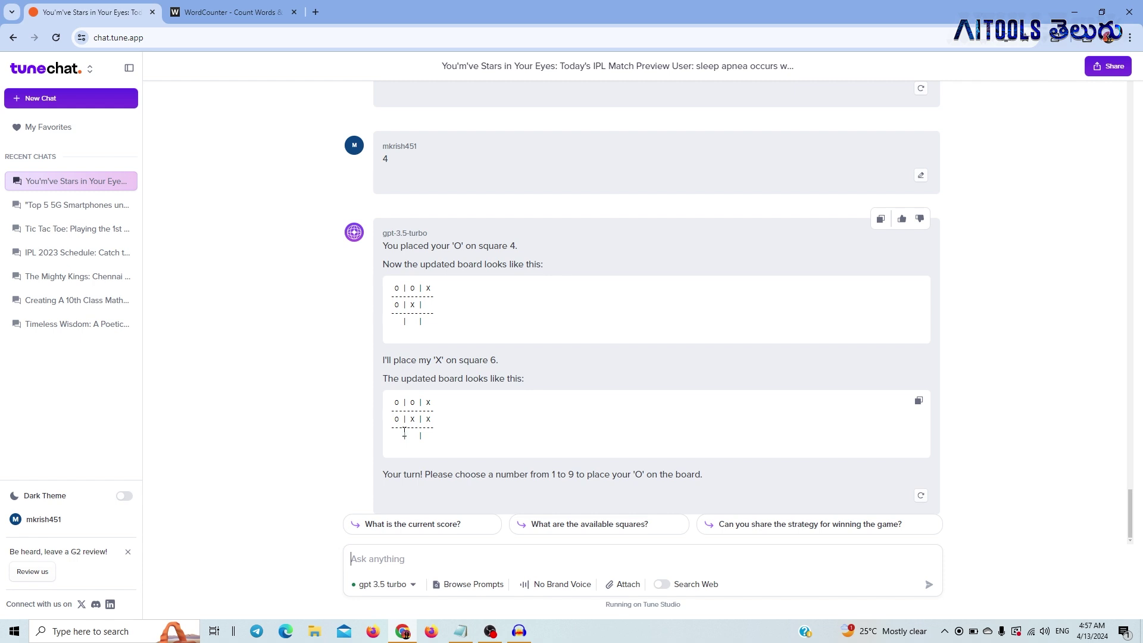
pyautogui.write('7')
pyautogui.press('Return')
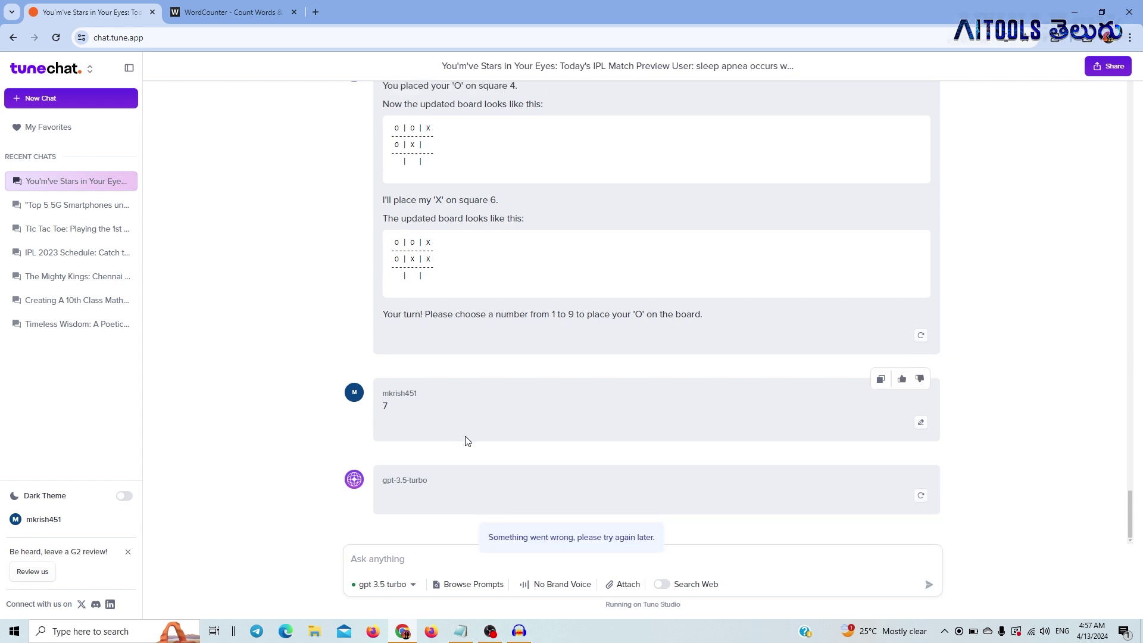
# Review the failed replies to move 7 and open the gpt 3.5 turbo model dropdown
pyautogui.scroll(1, 481, 466)
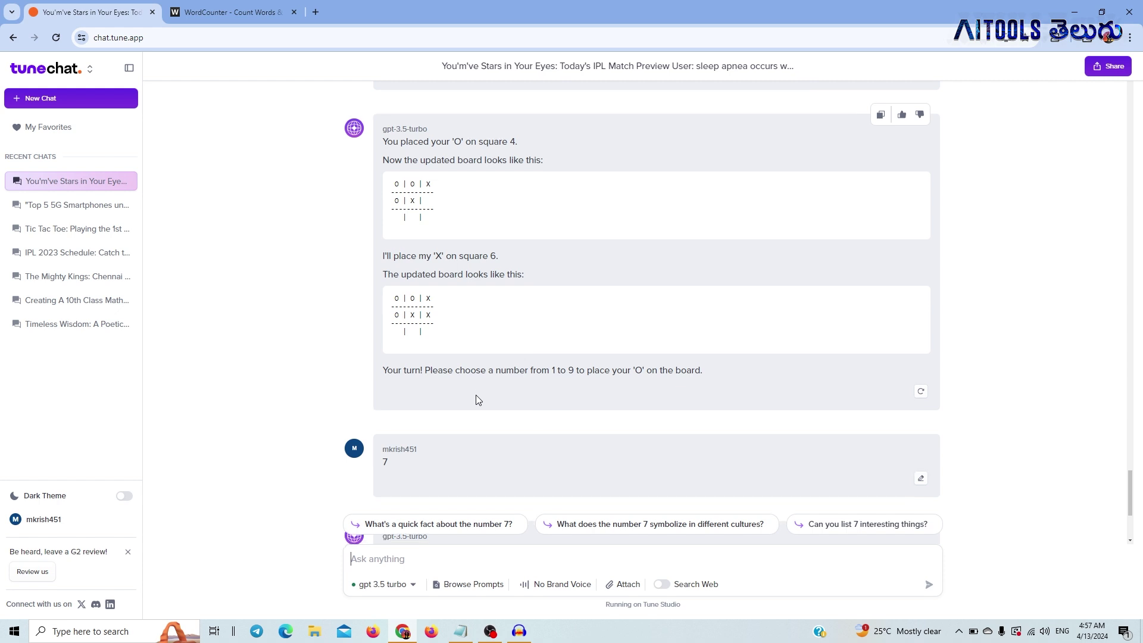
pyautogui.scroll(-4, 477, 394)
pyautogui.scroll(4, 480, 334)
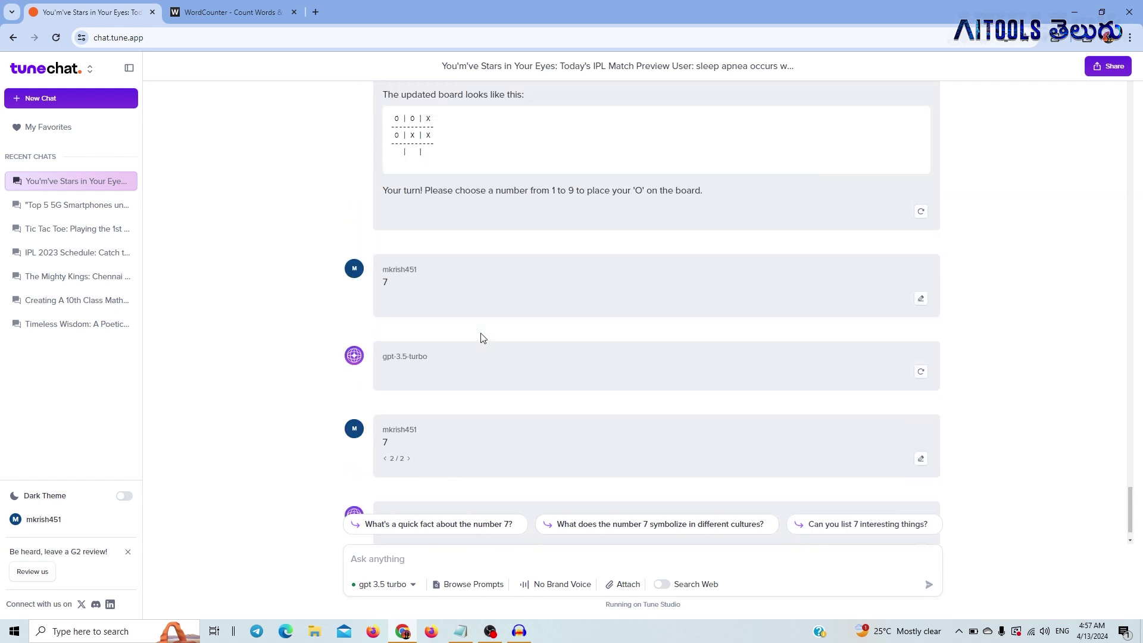
pyautogui.scroll(-3, 483, 338)
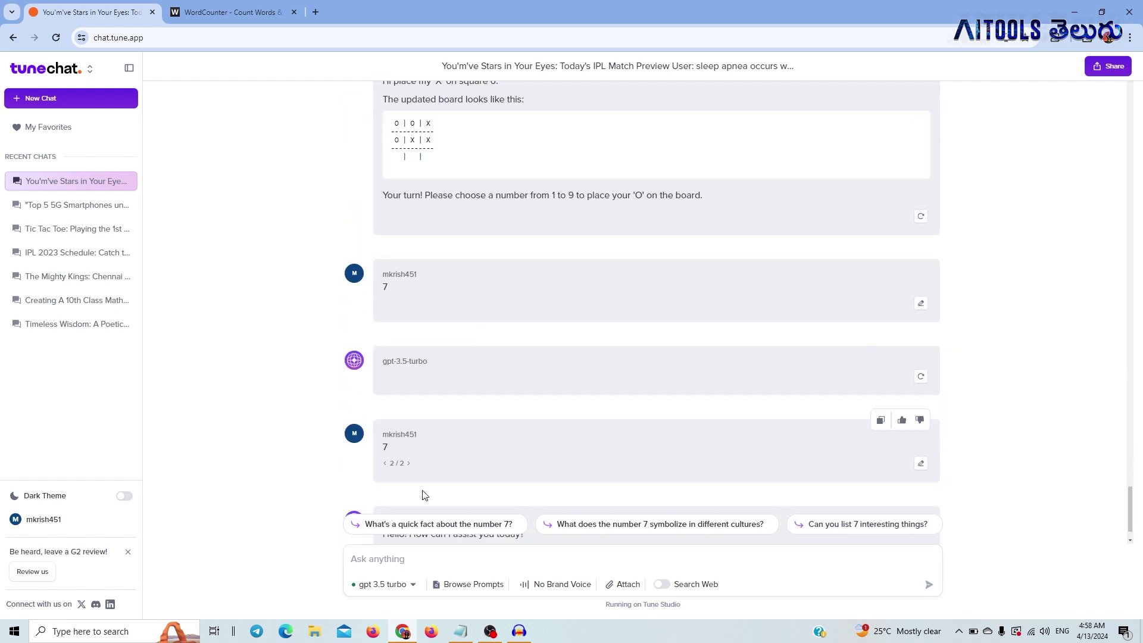
pyautogui.click(380, 586)
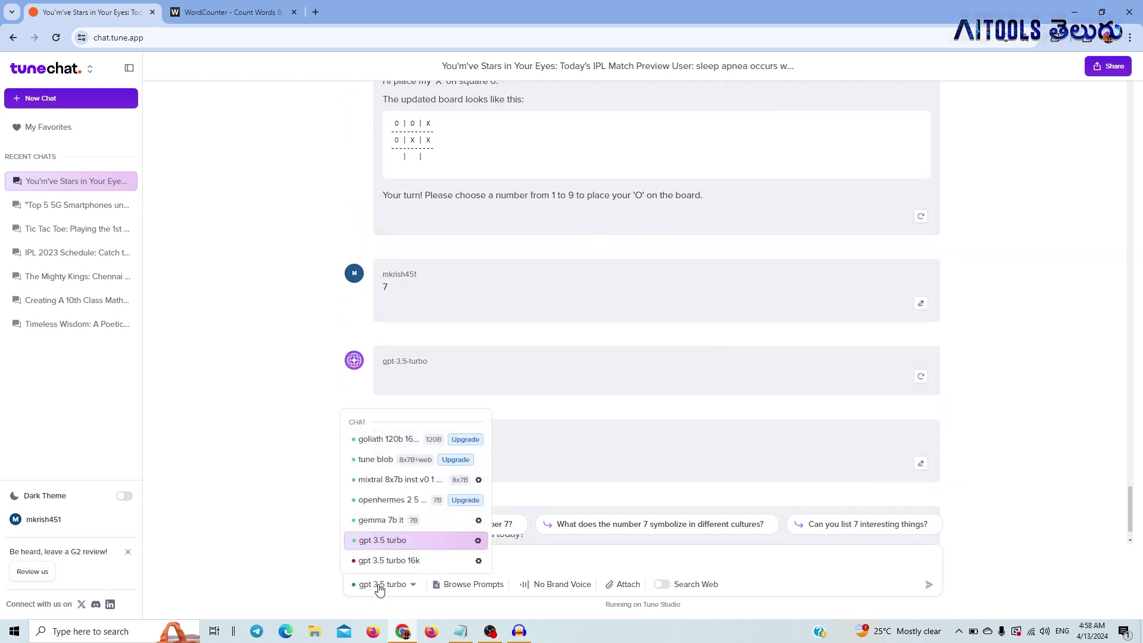
# Choose mixtral 8x7b as the chat model, glance at the Notepad prompts, and return to Chrome
pyautogui.click(411, 487)
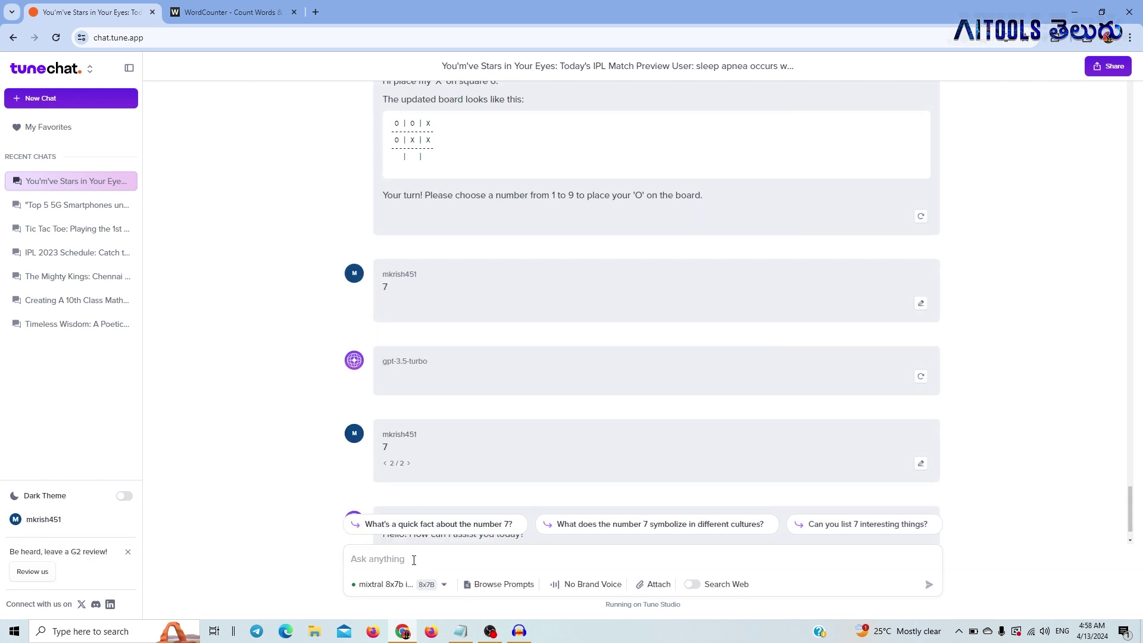
pyautogui.click(387, 584)
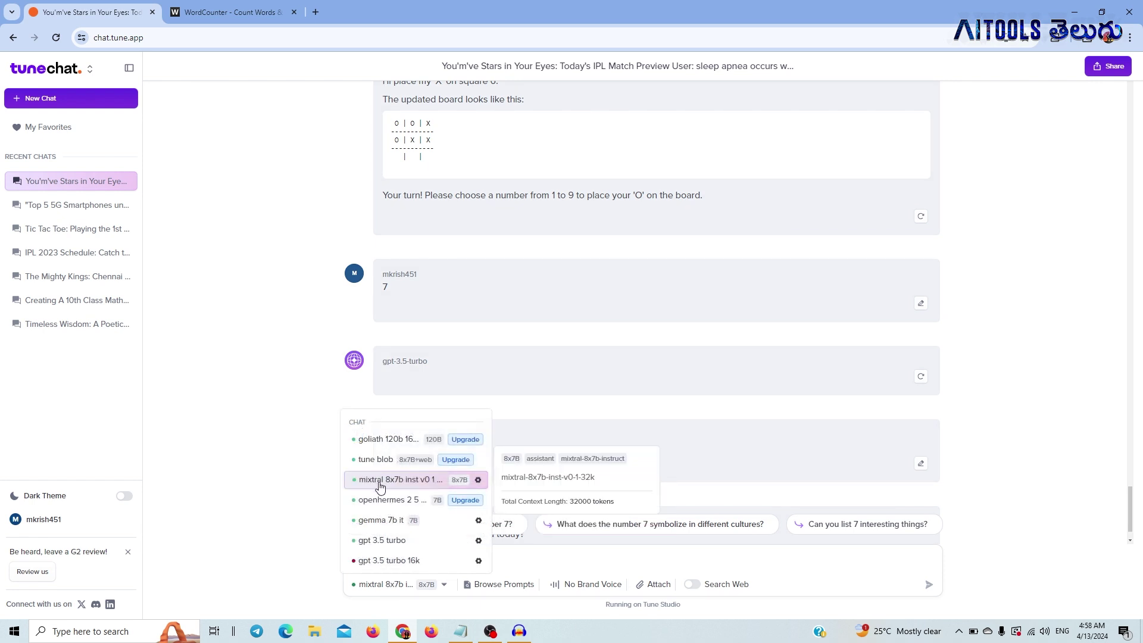
pyautogui.click(323, 496)
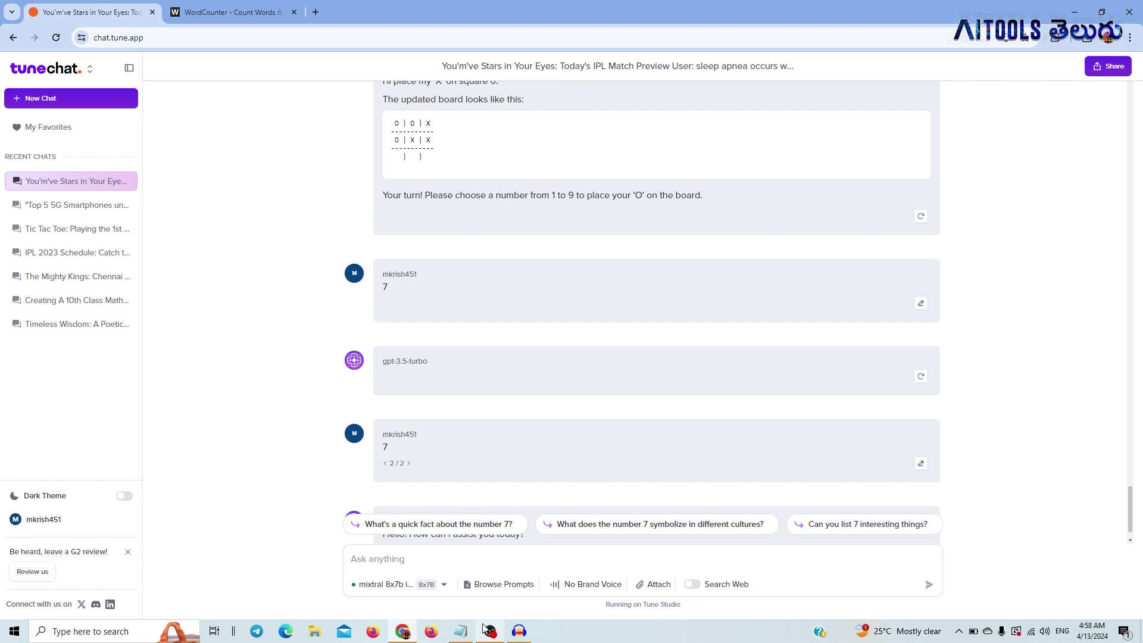
pyautogui.click(462, 631)
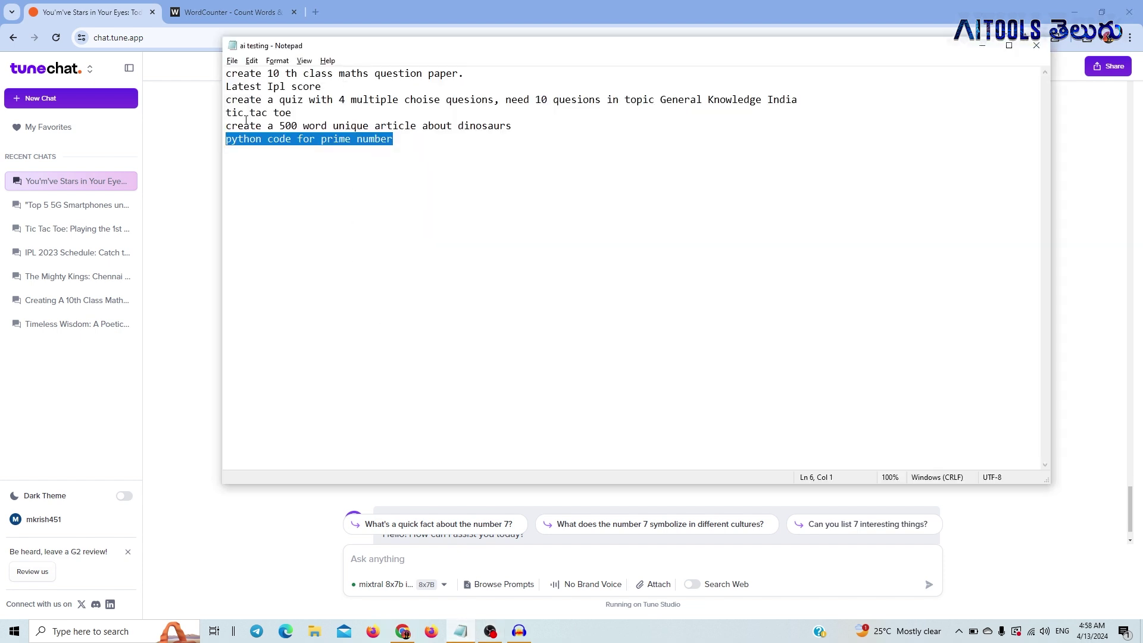
pyautogui.click(219, 138)
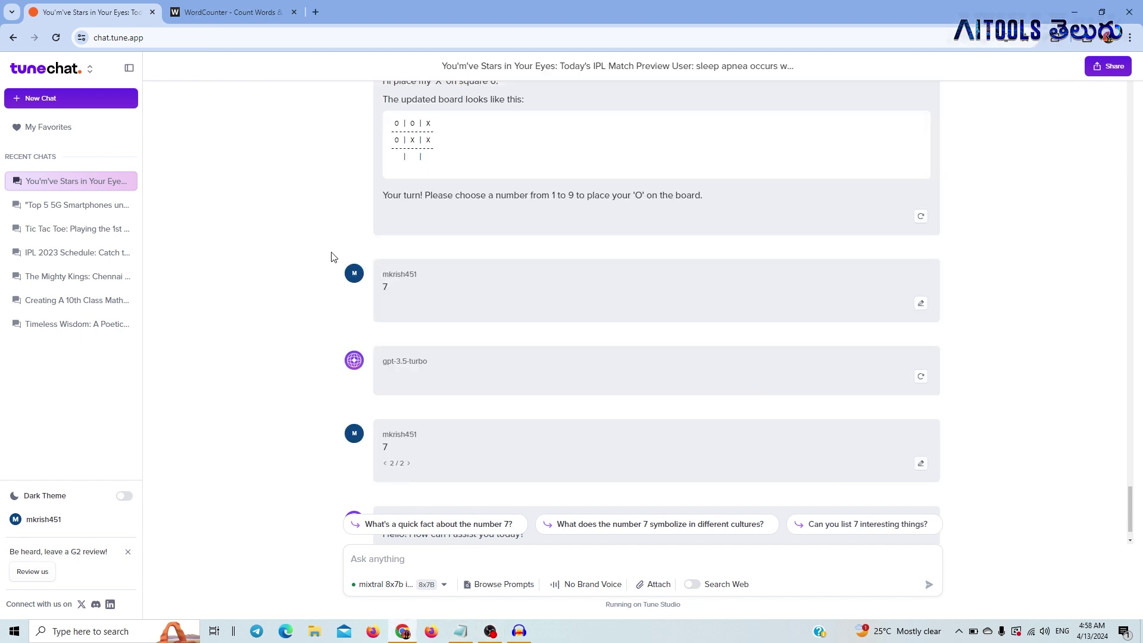